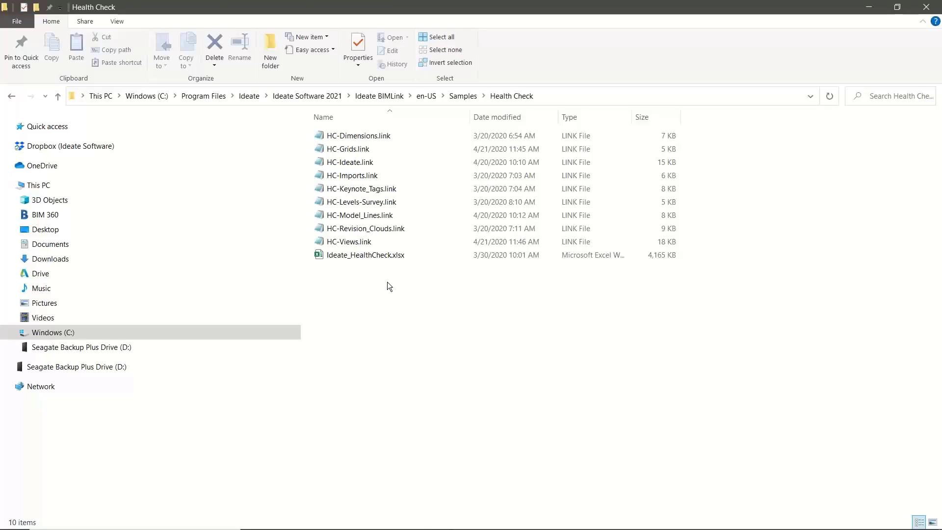
# Step: Switch to Revit and open Ideate BIMLink for the current model
pyautogui.hotkey('alt', 'Tab')
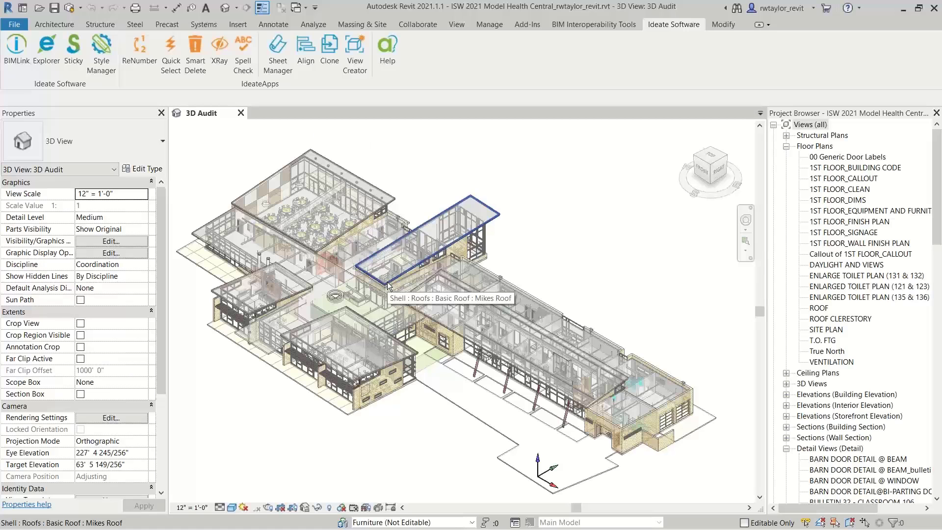
pyautogui.click(54, 25)
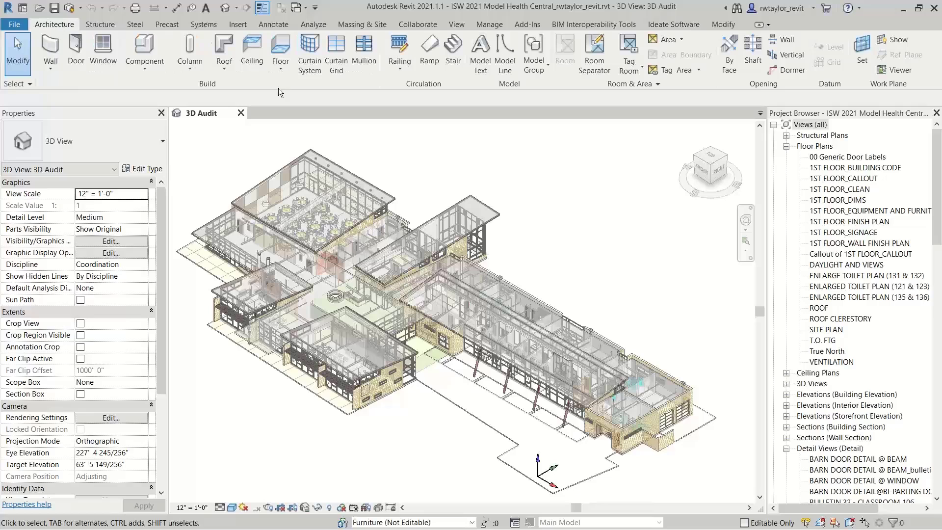
pyautogui.click(668, 25)
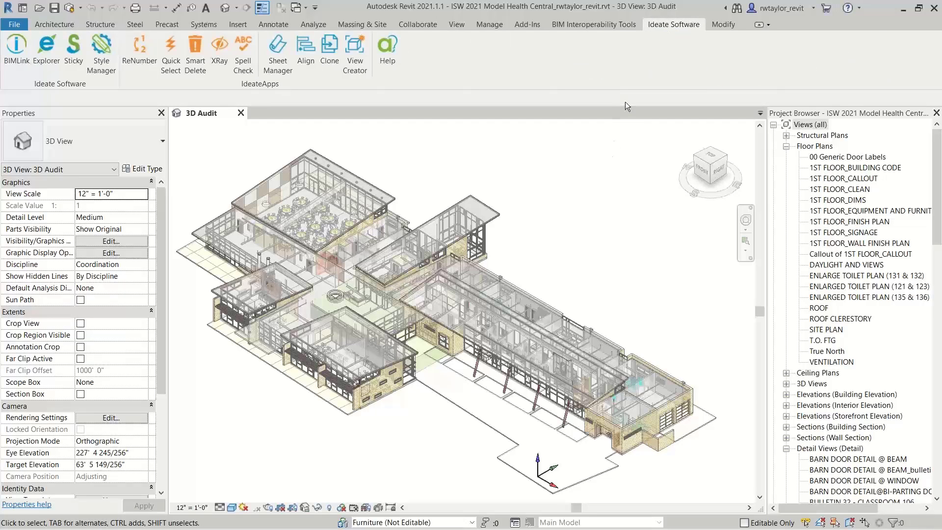
pyautogui.click(17, 49)
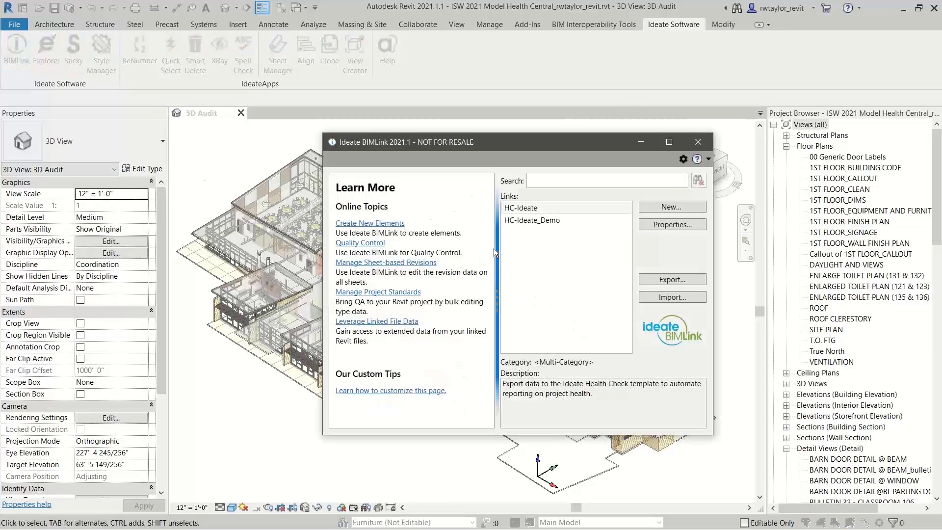
# Step: Start a new BIMLink link and browse the sample libraries to the Health Check folder
pyautogui.click(519, 210)
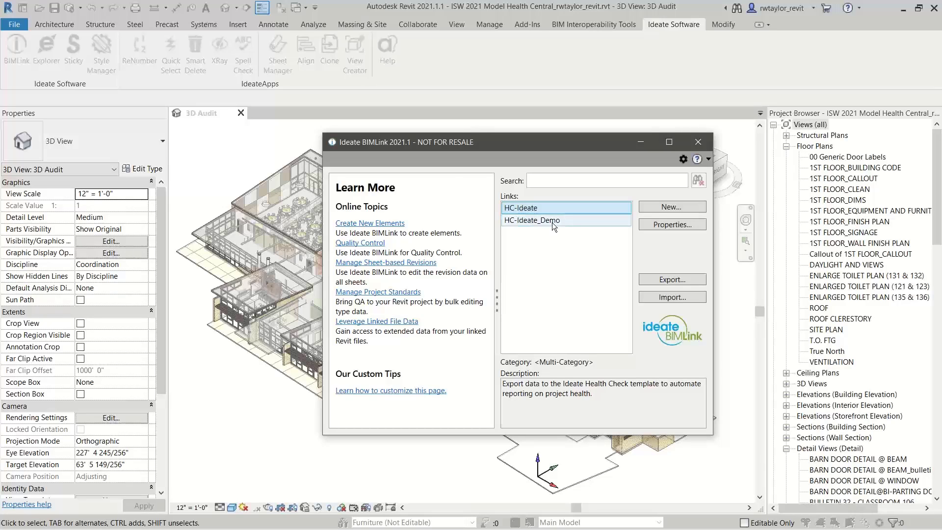
pyautogui.click(662, 207)
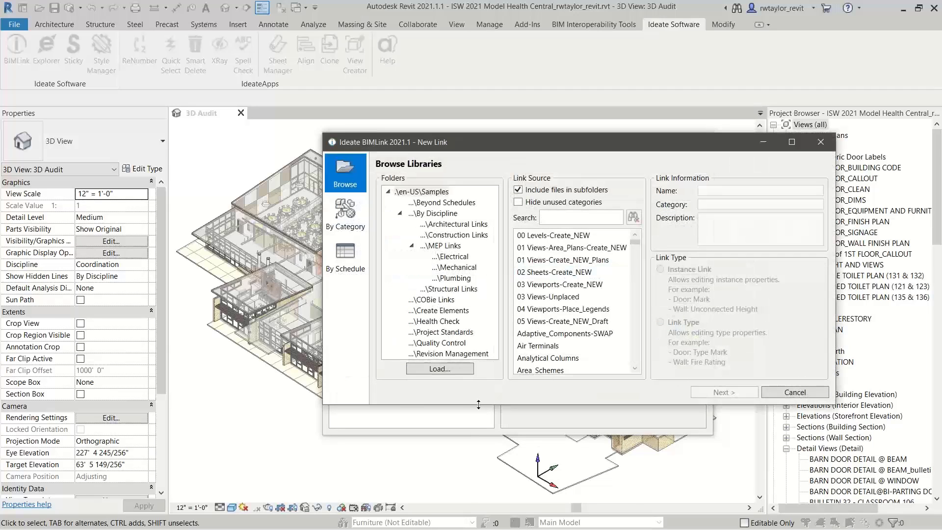
pyautogui.moveTo(478, 404); pyautogui.dragTo(479, 464)
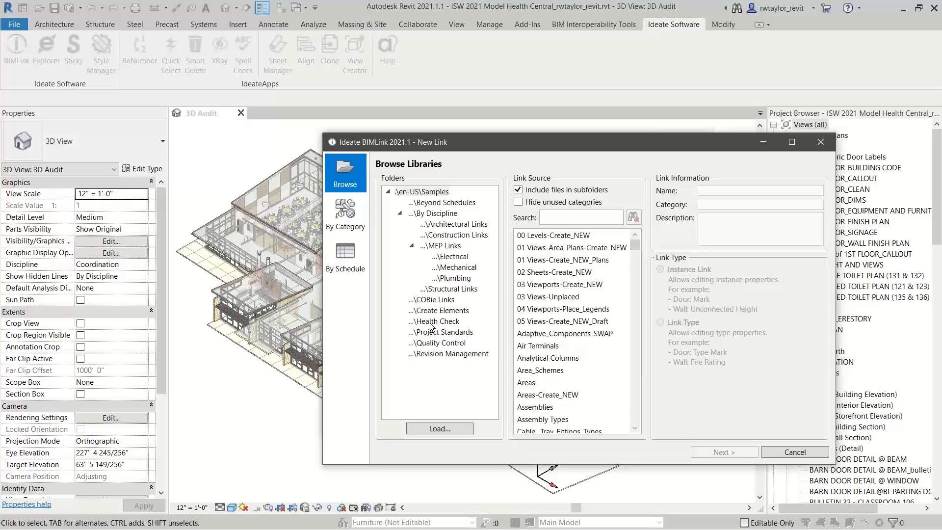
pyautogui.click(434, 334)
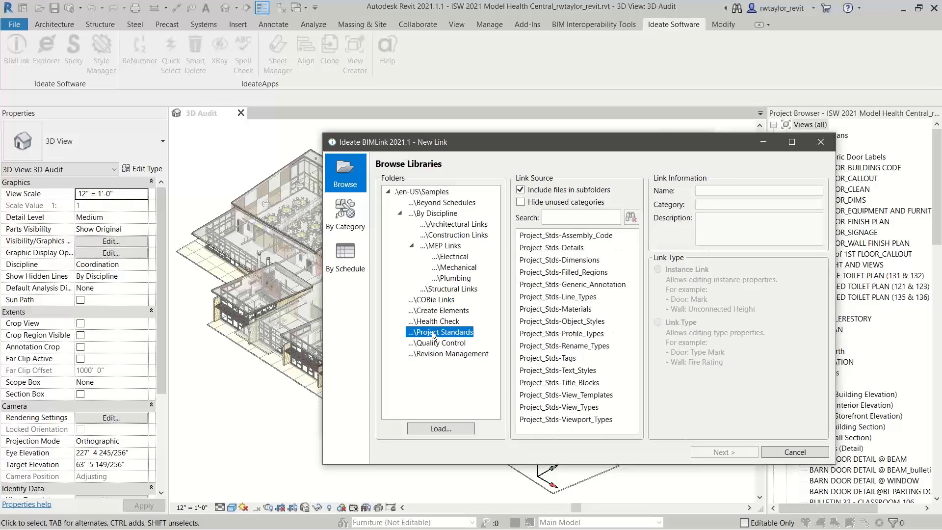
pyautogui.click(435, 344)
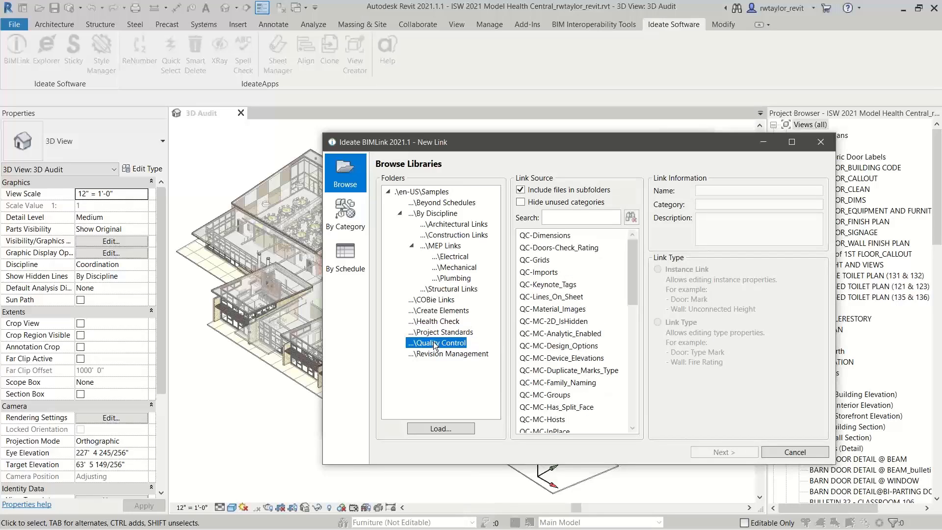
pyautogui.click(433, 323)
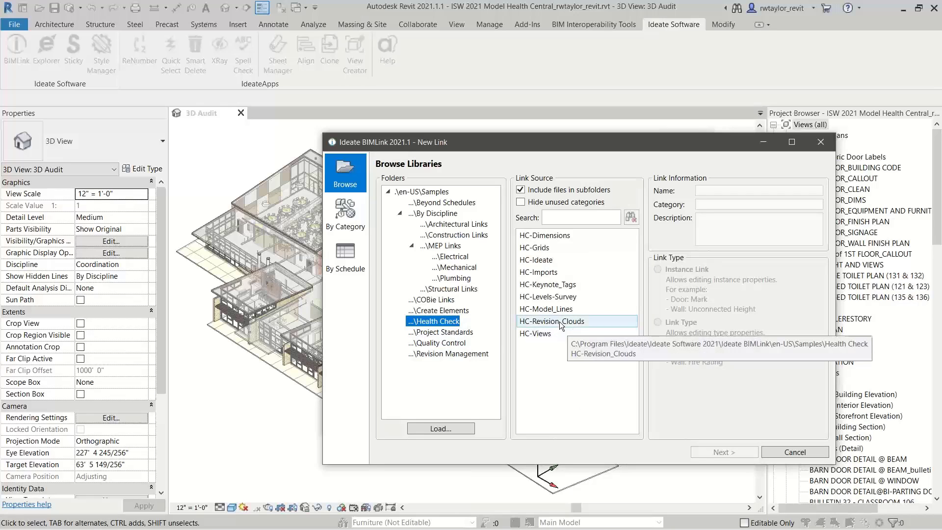
# Step: Base the new link on the HC-Ideate sample, name it "HC-Ideate Demo2" and continue to its detailed settings
pyautogui.click(564, 258)
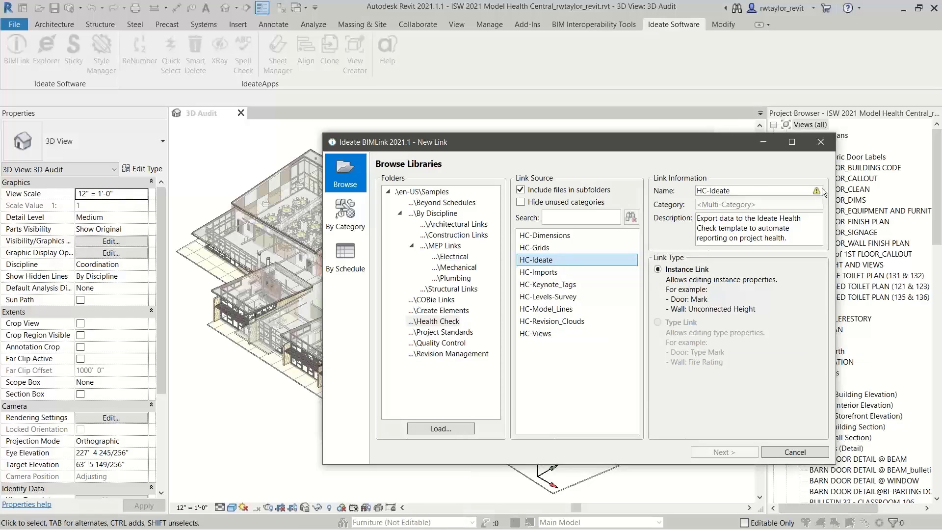
pyautogui.click(739, 192)
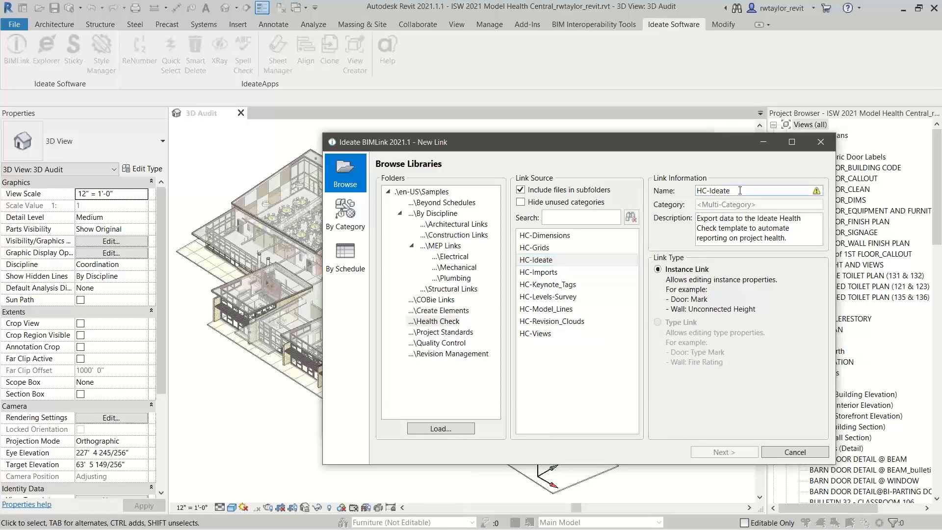
pyautogui.write('Demo2')
pyautogui.press('Tab')
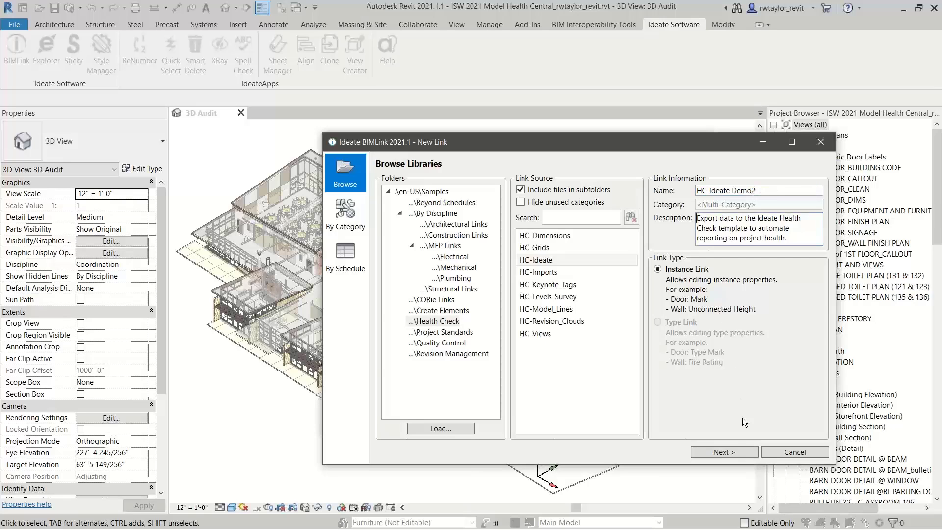
pyautogui.click(723, 452)
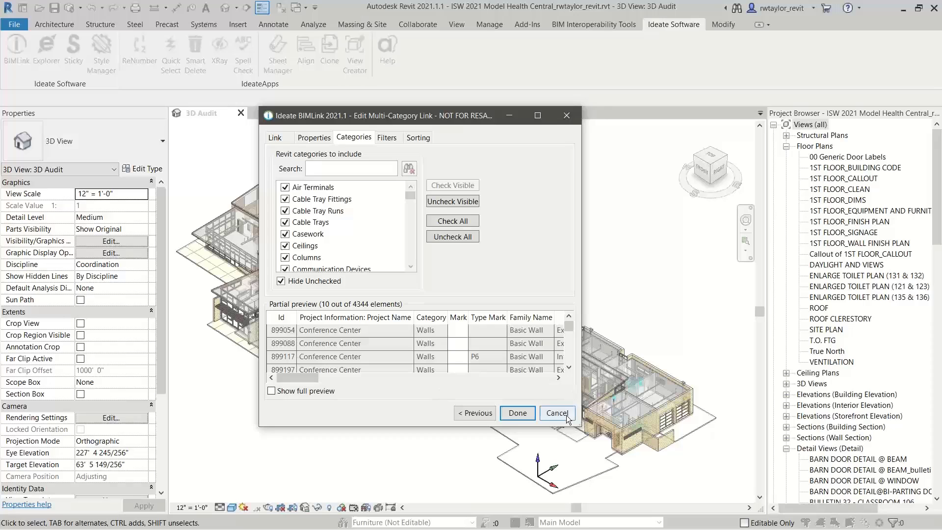
# Step: Remove the linked Project Information properties from Project Number through Project Status and finish creating the link
pyautogui.moveTo(580, 426); pyautogui.dragTo(726, 485)
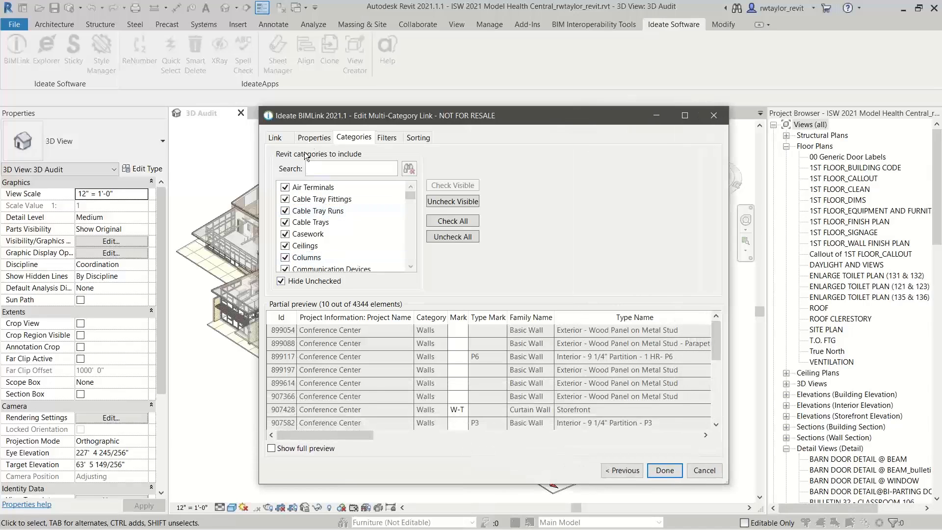
pyautogui.click(314, 137)
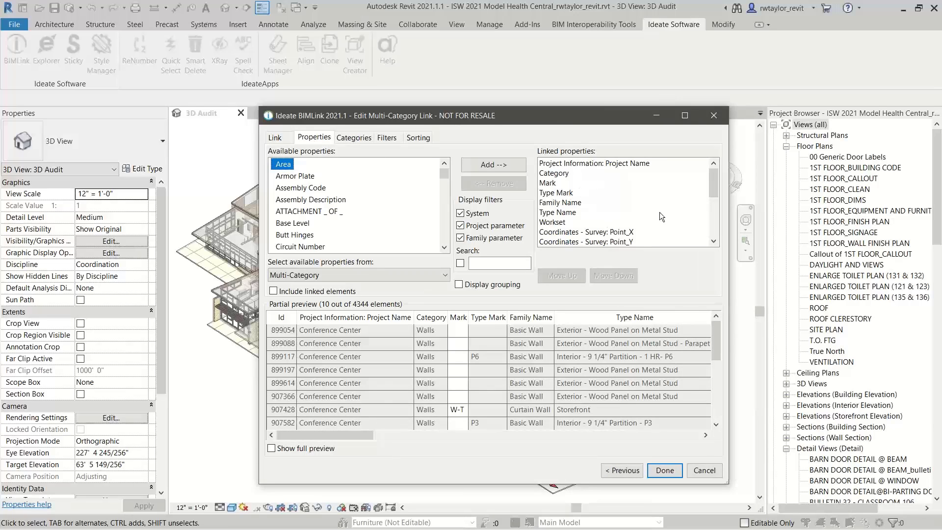
pyautogui.moveTo(710, 193); pyautogui.dragTo(716, 228)
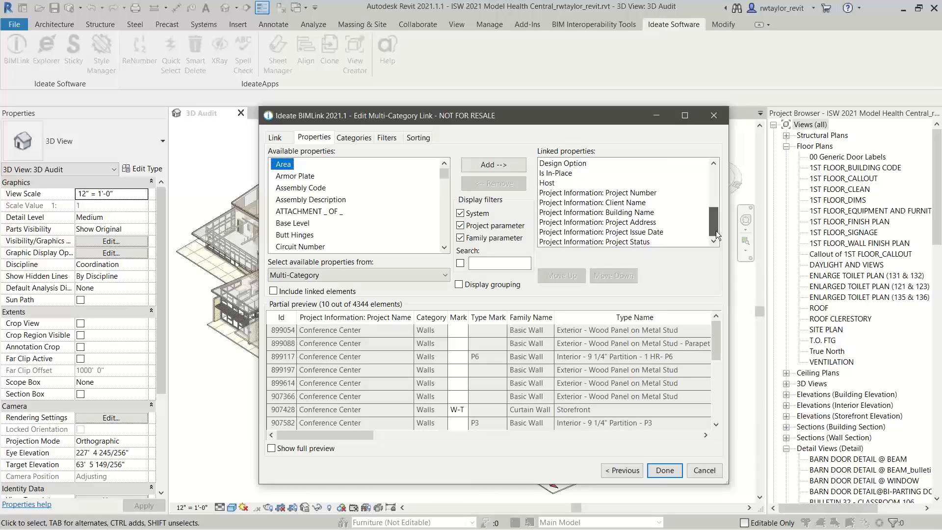
pyautogui.click(627, 192)
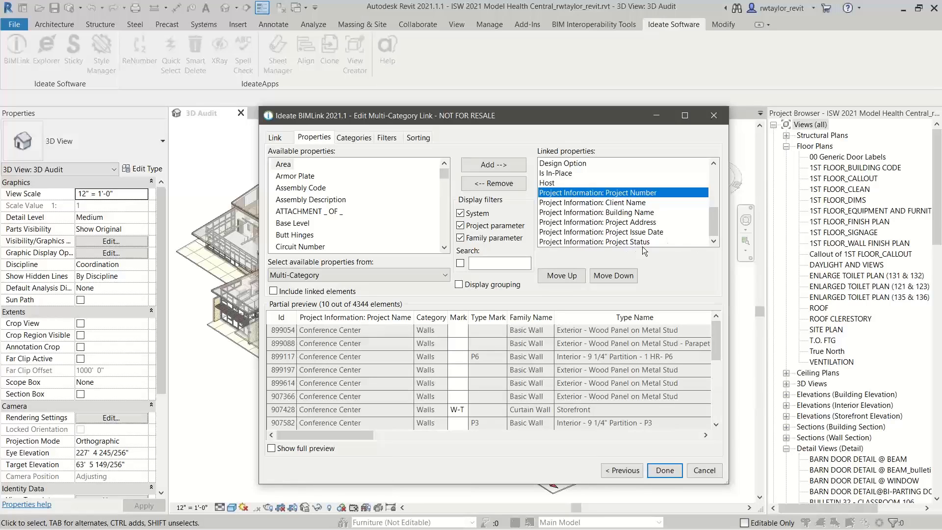
pyautogui.keyDown('shift'); pyautogui.click(627, 245); pyautogui.keyUp('shift')
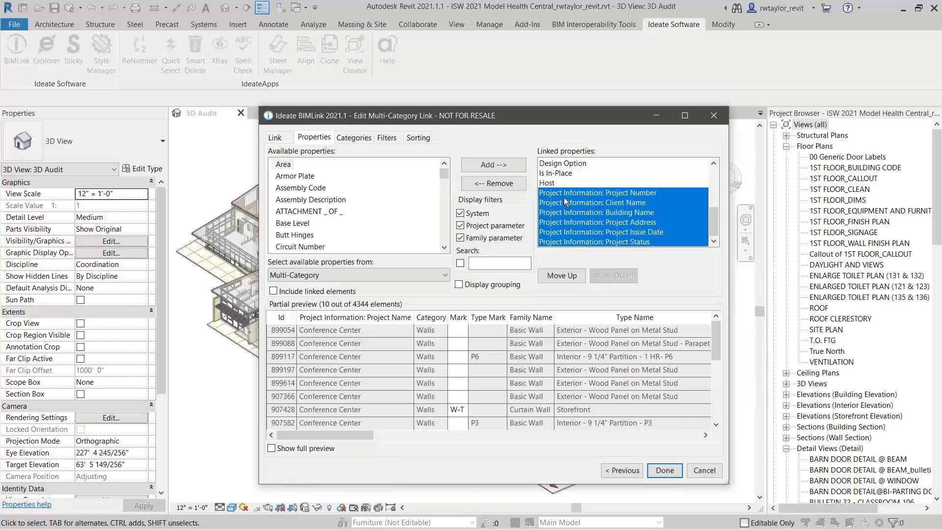
pyautogui.click(510, 185)
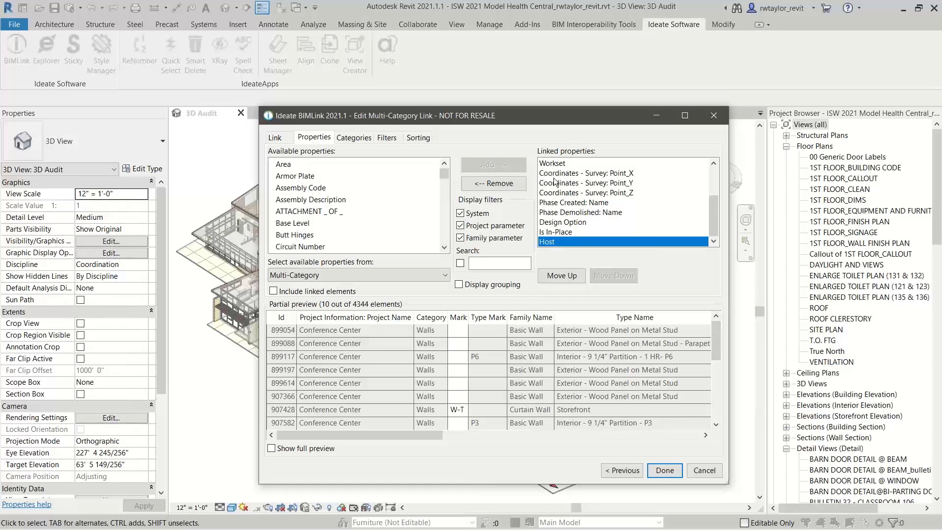
pyautogui.click(664, 470)
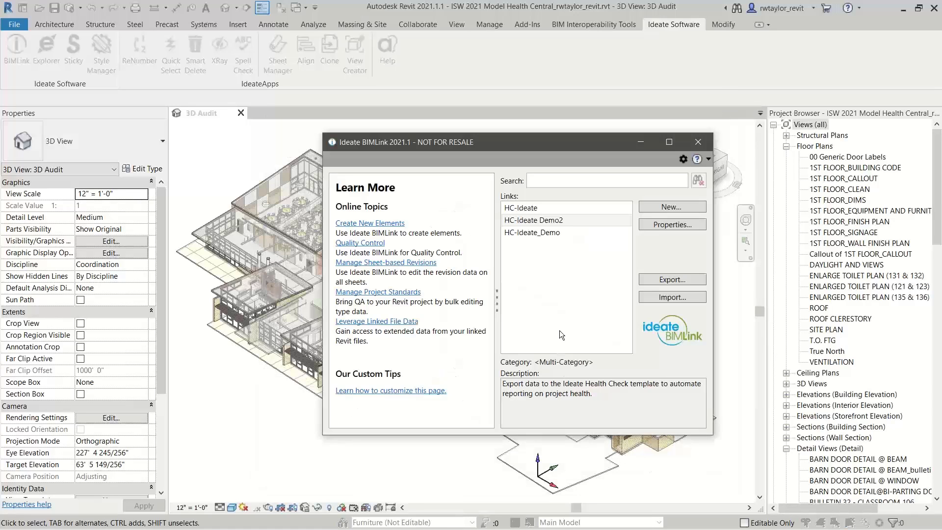
# Step: Review the existing HC-Ideate link's included categories, sorting, general settings and linked properties
pyautogui.click(526, 210)
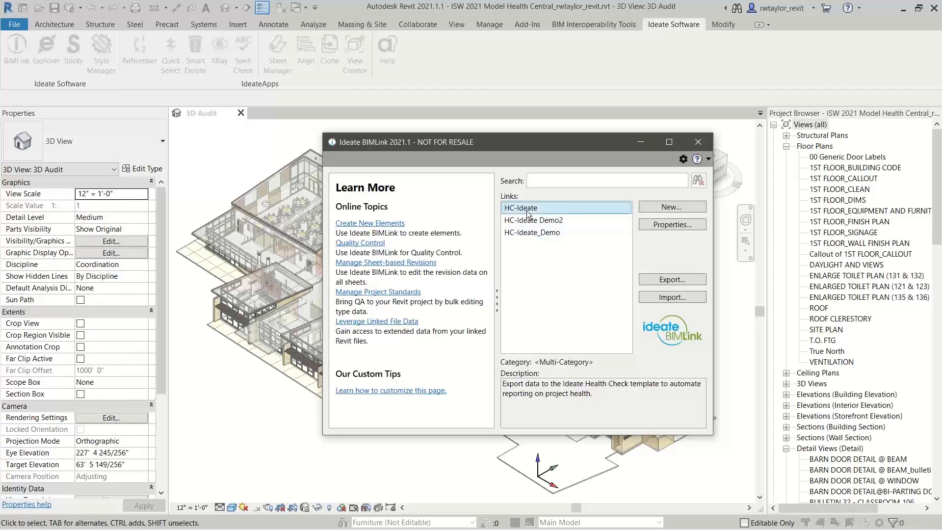
pyautogui.click(665, 226)
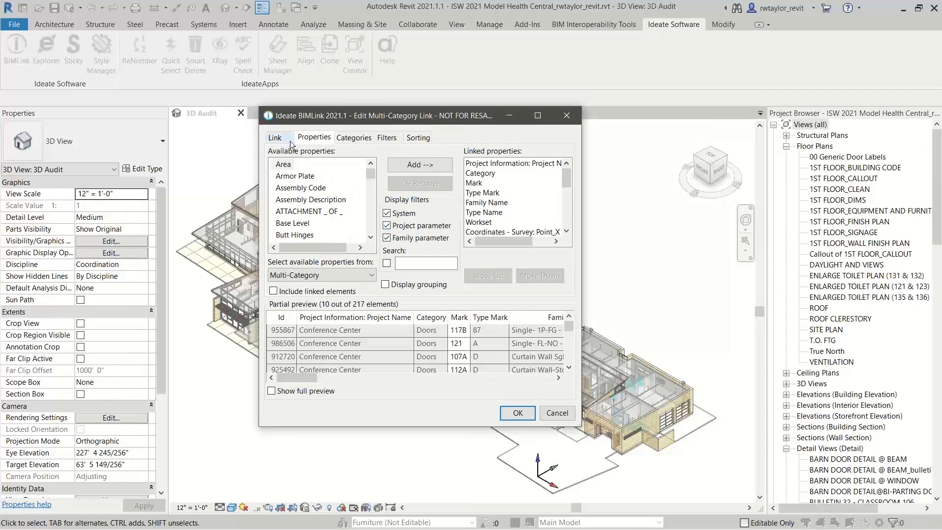
pyautogui.click(340, 138)
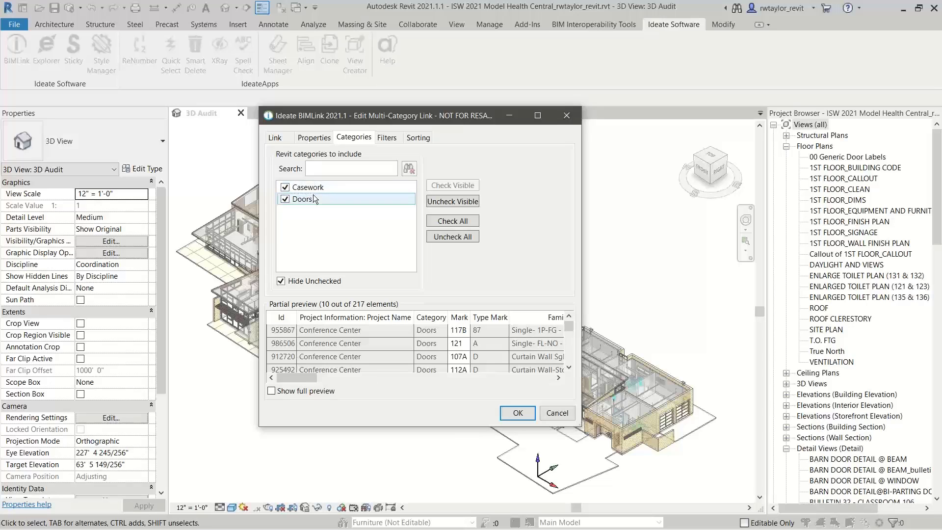
pyautogui.click(416, 138)
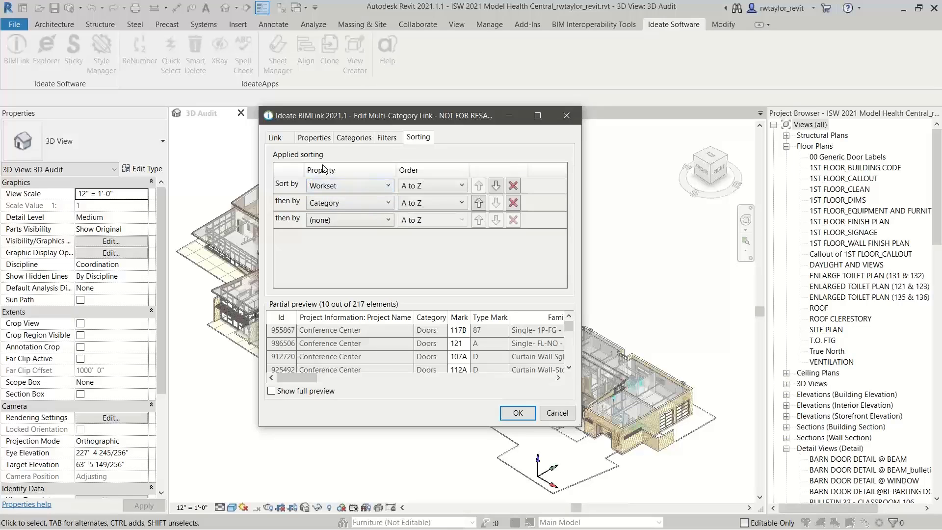
pyautogui.click(280, 141)
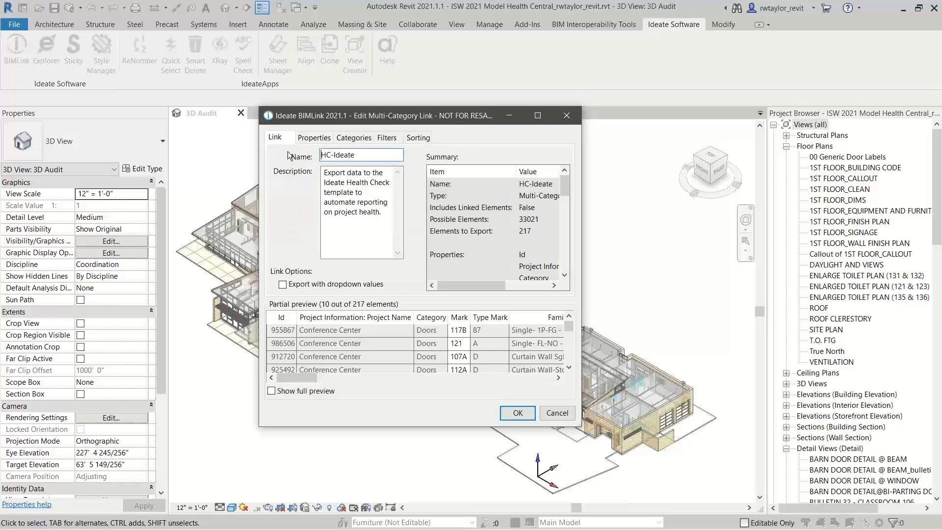
pyautogui.click(318, 140)
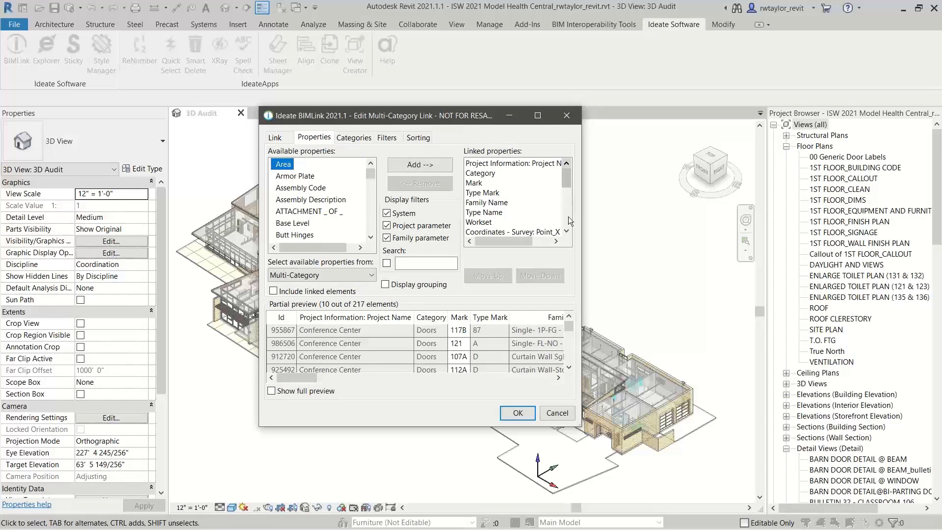
pyautogui.moveTo(567, 187); pyautogui.dragTo(569, 208)
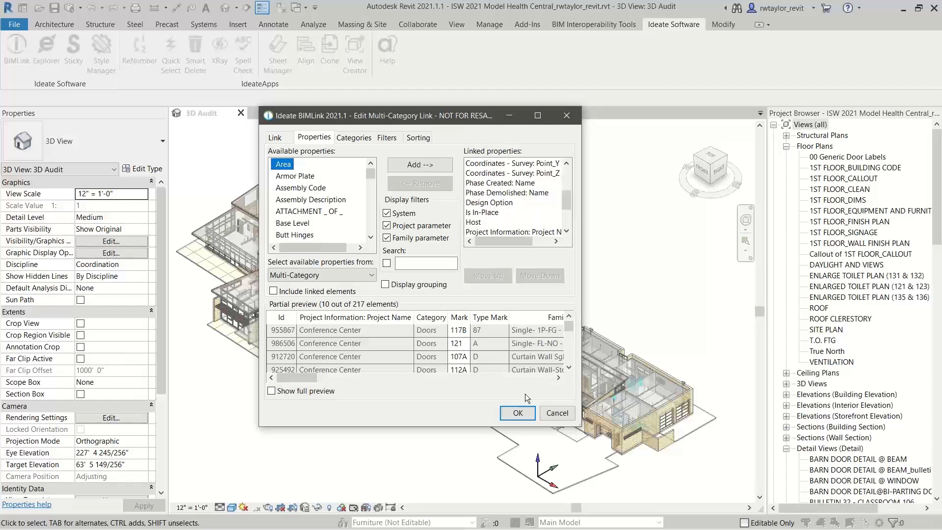
pyautogui.click(518, 413)
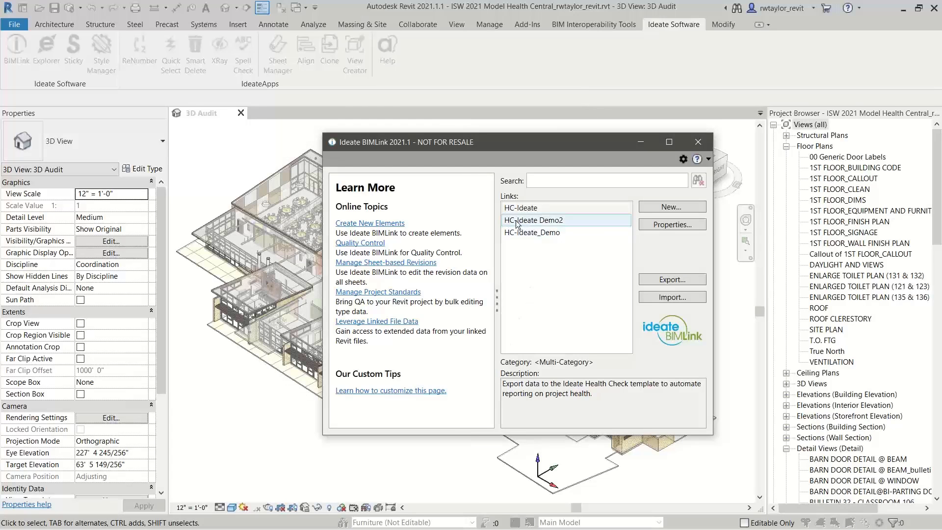
# Step: Export the HC-Ideate link to Ideate_HealthCheck.xlsx, overwriting the existing 'HC-Ideate' worksheet
pyautogui.click(668, 279)
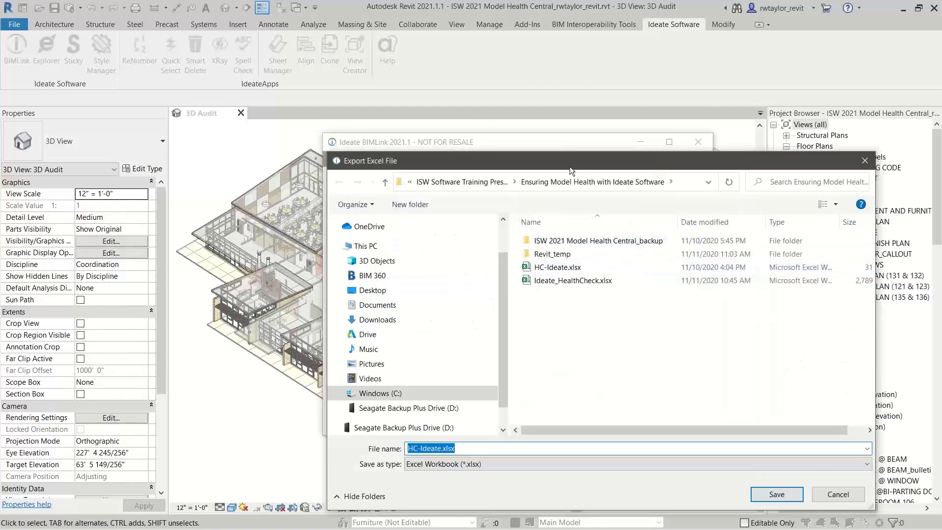
pyautogui.click(456, 225)
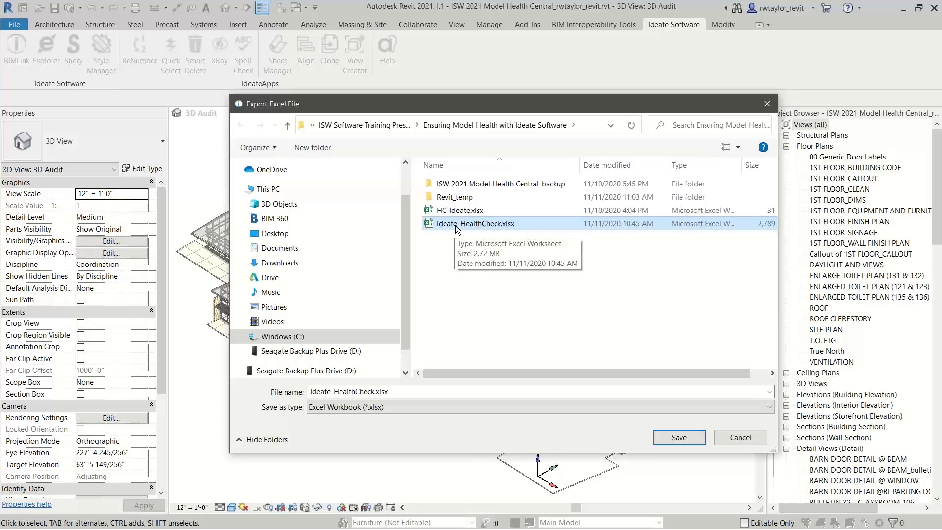
pyautogui.click(677, 437)
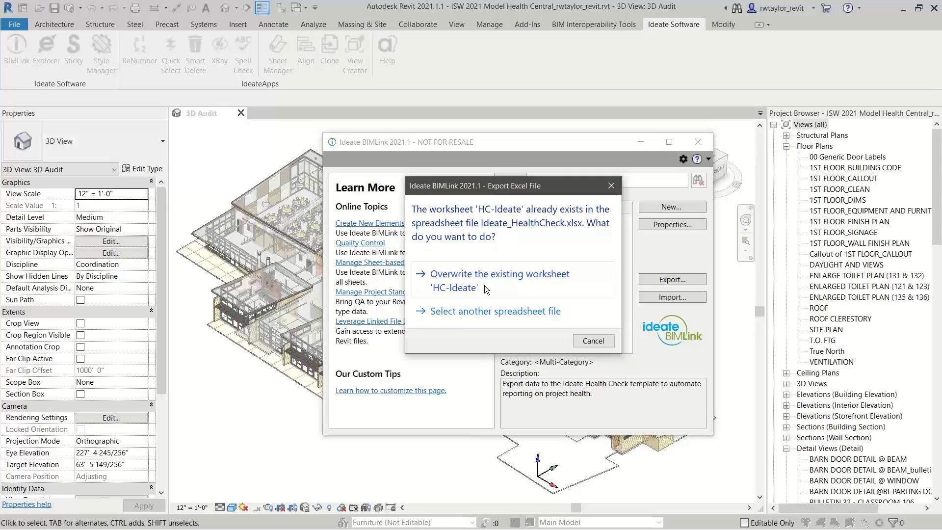
pyautogui.click(485, 284)
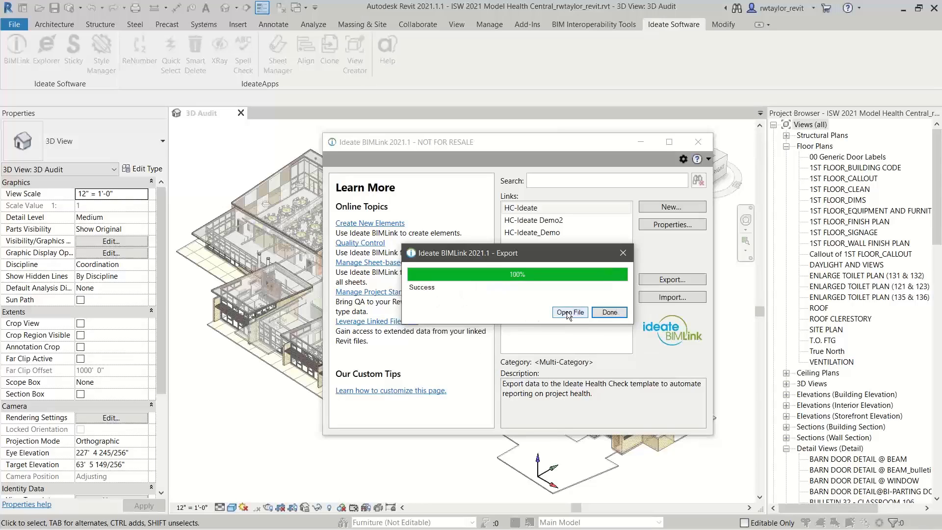
# Step: Open the exported Ideate_HealthCheck workbook and review its Summary and Workset and Phasing sheets
pyautogui.click(569, 313)
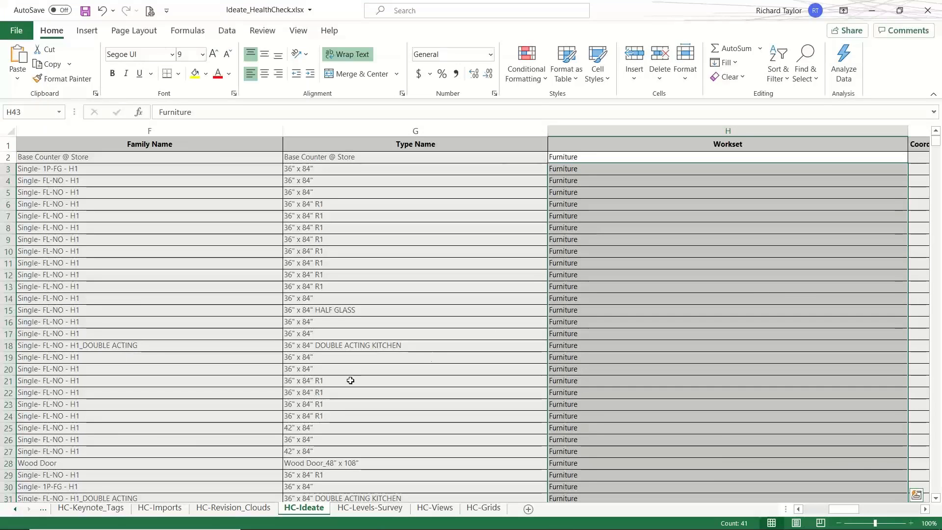
pyautogui.click(15, 510)
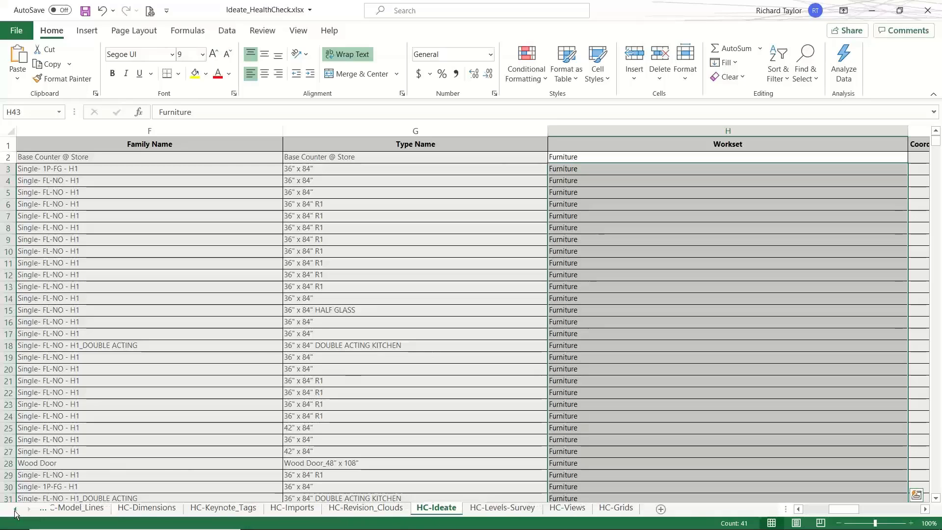
pyautogui.click(13, 510)
pyautogui.click(14, 510)
pyautogui.click(13, 510)
pyautogui.click(13, 510)
pyautogui.click(13, 510)
pyautogui.click(13, 510)
pyautogui.click(13, 511)
pyautogui.click(13, 510)
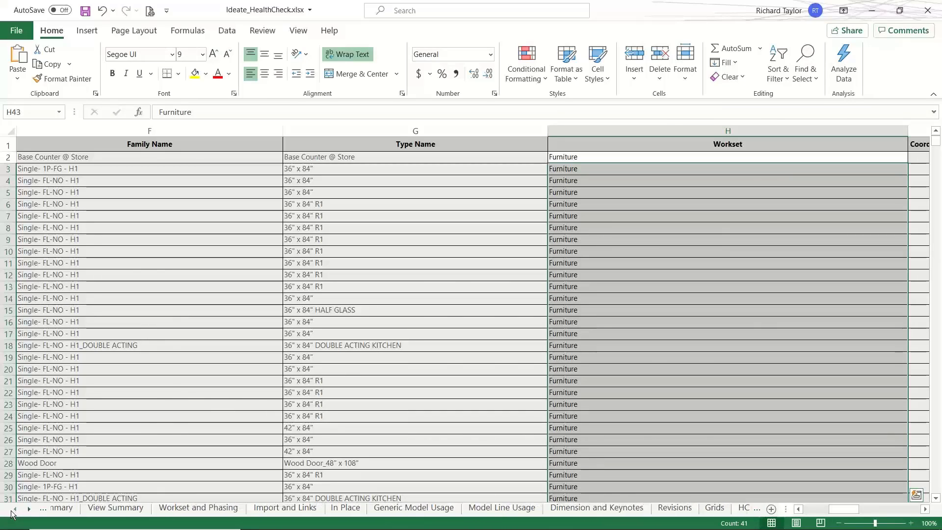
pyautogui.click(13, 510)
pyautogui.click(74, 508)
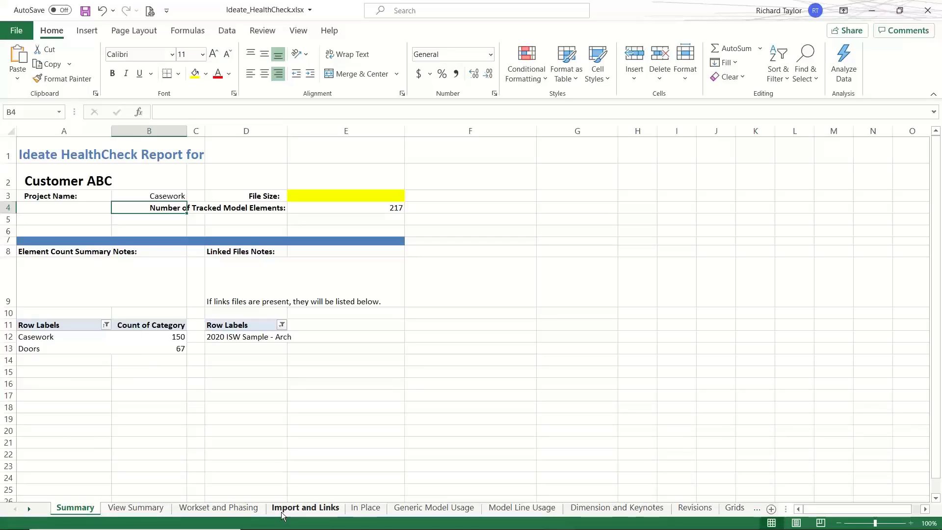
pyautogui.click(224, 508)
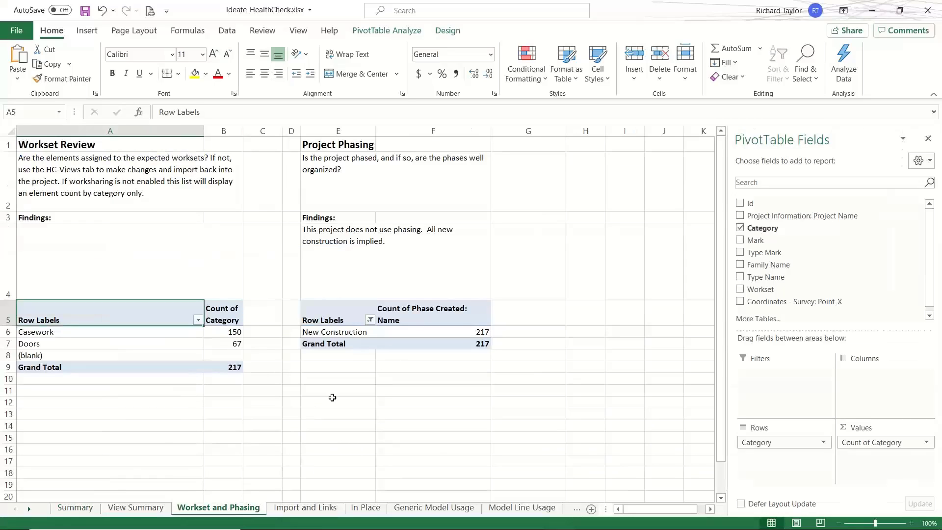
# Step: Examine the exported data on the HC-Dimensions, HC-Keynote_Tags and HC-Imports sheets
pyautogui.click(29, 508)
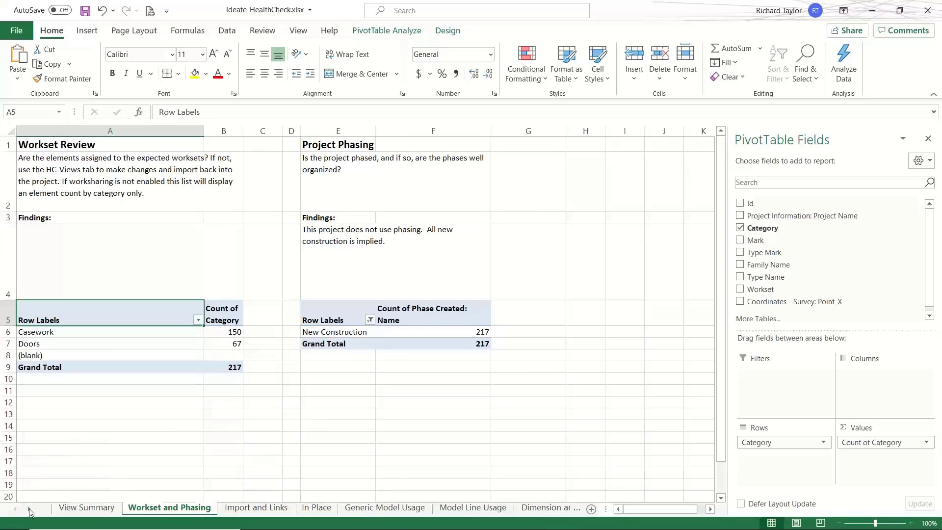
pyautogui.click(30, 509)
pyautogui.click(30, 509)
pyautogui.click(29, 509)
pyautogui.click(29, 509)
pyautogui.click(29, 509)
pyautogui.click(29, 509)
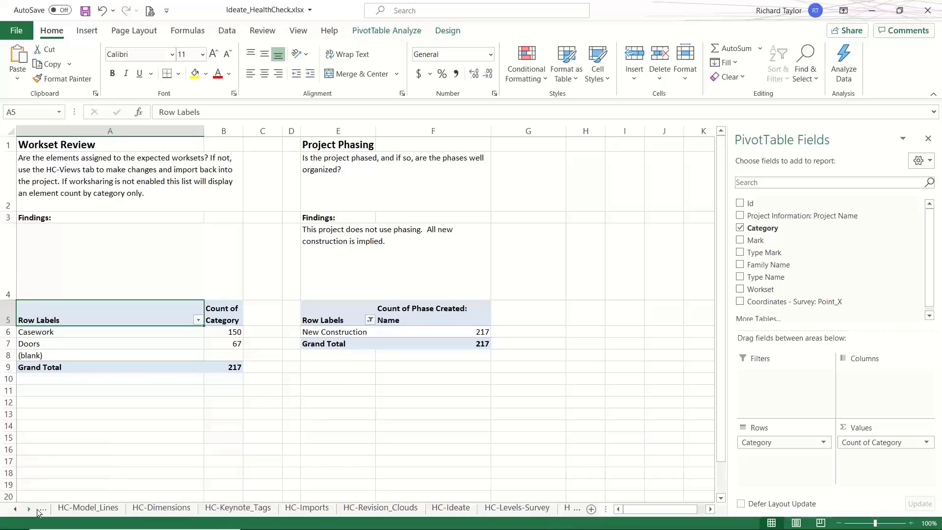
pyautogui.click(161, 508)
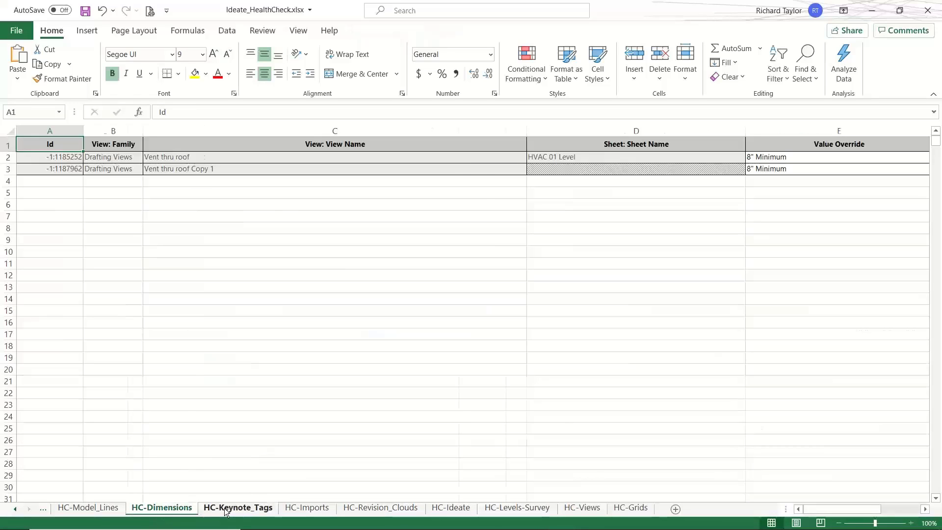
pyautogui.click(230, 509)
pyautogui.click(300, 513)
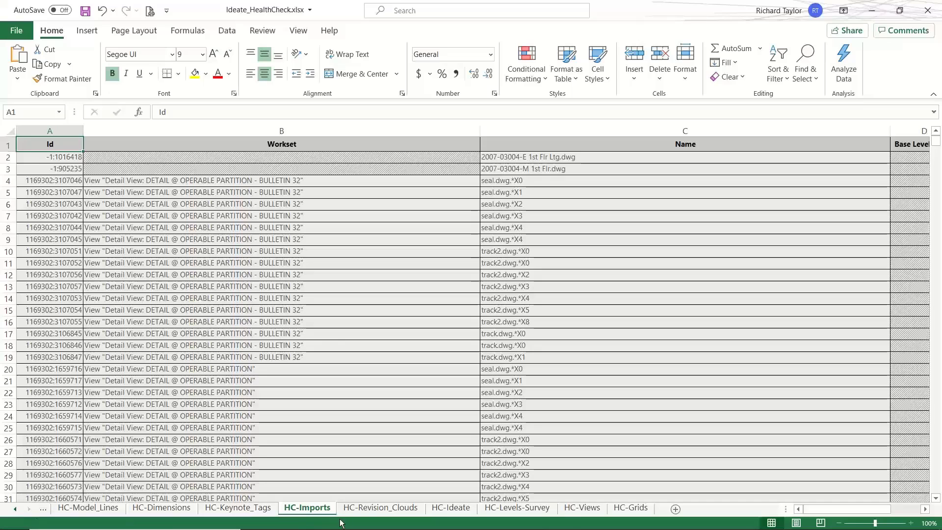
# Step: Review the HC-Ideate sheet's columns from Id across to Workset and the survey coordinates
pyautogui.click(450, 508)
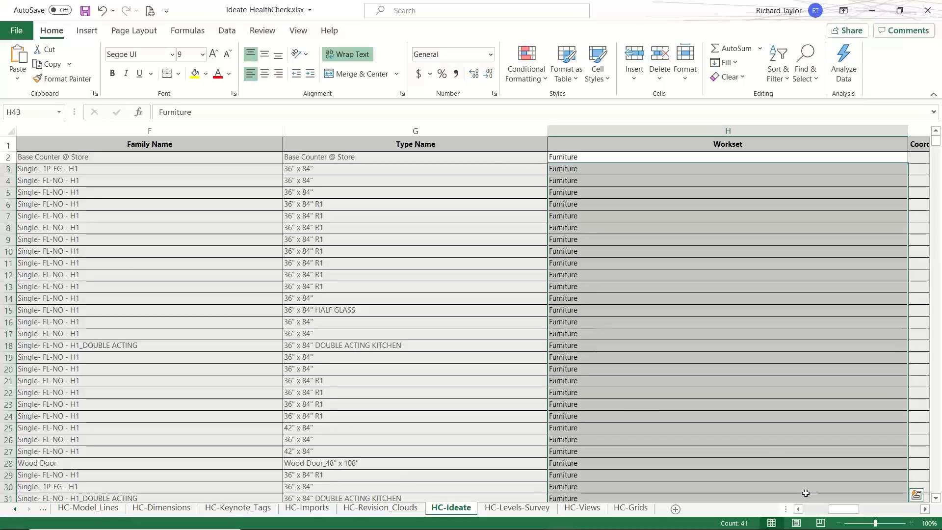
pyautogui.moveTo(840, 511); pyautogui.dragTo(771, 523)
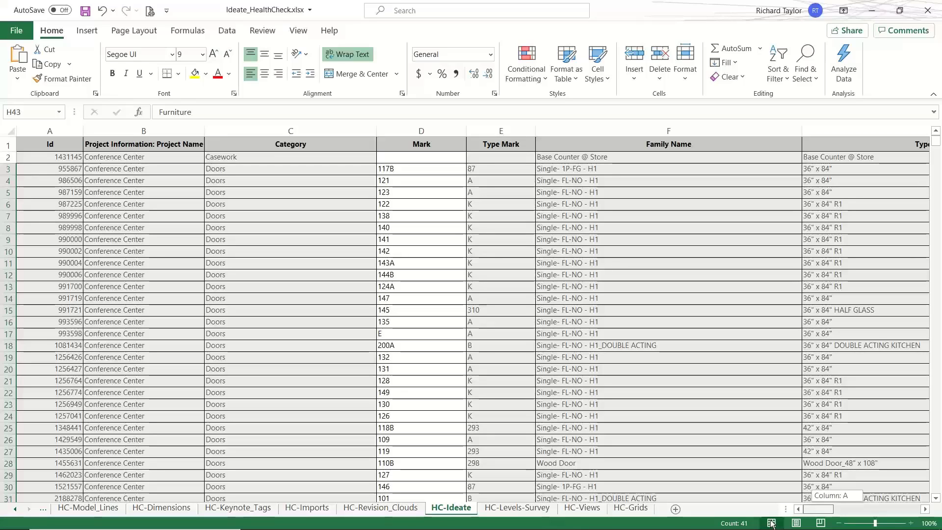
pyautogui.moveTo(771, 522); pyautogui.dragTo(846, 521)
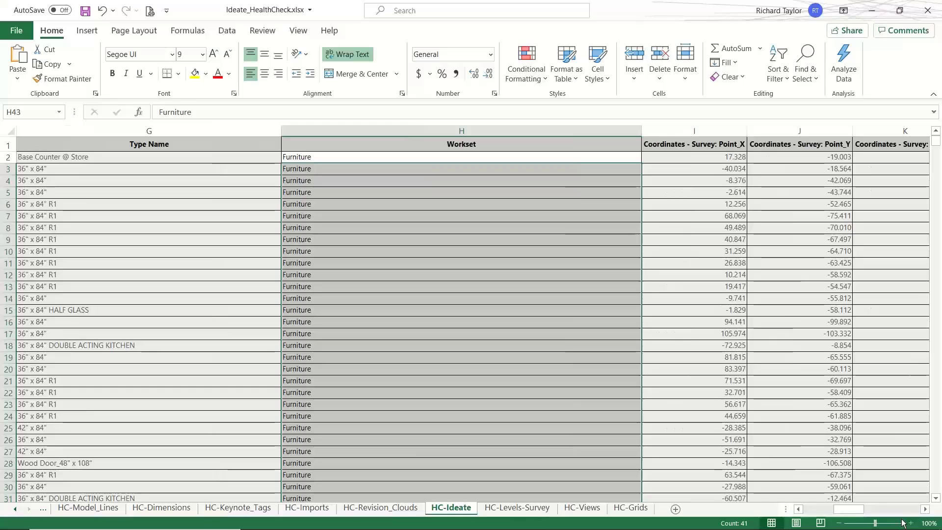
# Step: Overwrite the Workset cells H3:H43 with Shell-Core copied from H44, save the workbook and return to Revit
pyautogui.click(936, 498)
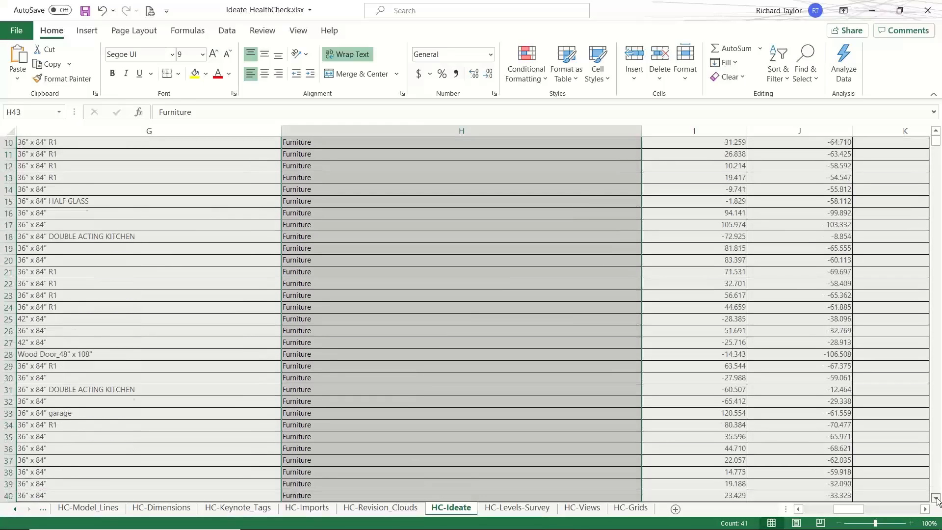
pyautogui.scroll(-5, 935, 498)
pyautogui.click(485, 448)
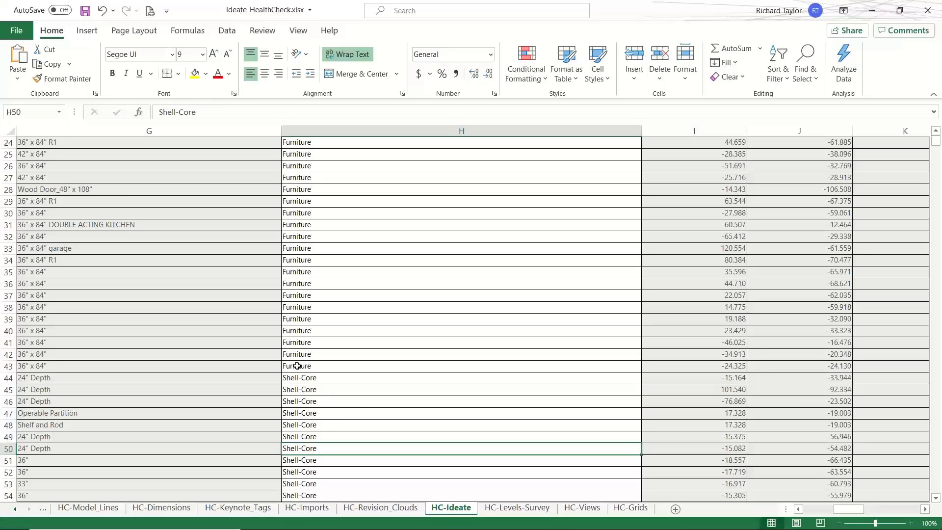
pyautogui.click(320, 378)
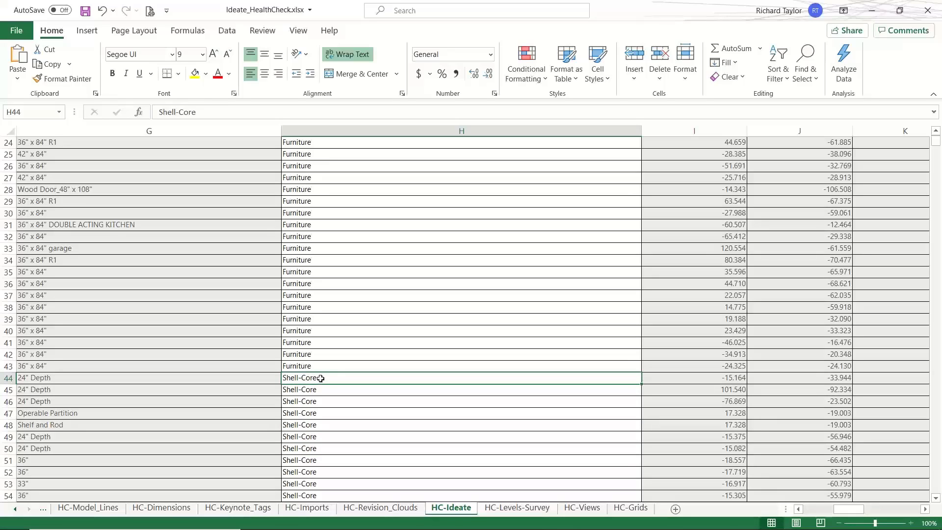
pyautogui.hotkey('ctrl', 'c')
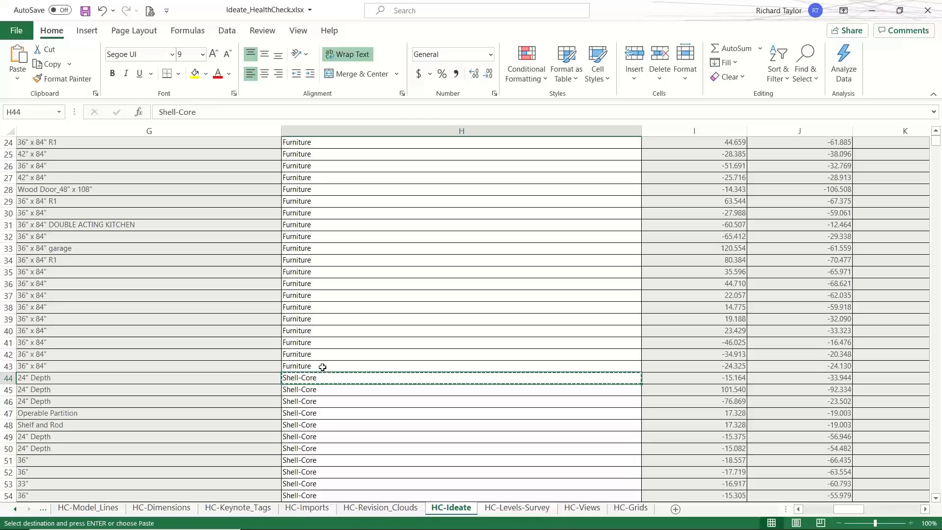
pyautogui.moveTo(322, 366); pyautogui.dragTo(311, 167)
pyautogui.hotkey('ctrl', 'v')
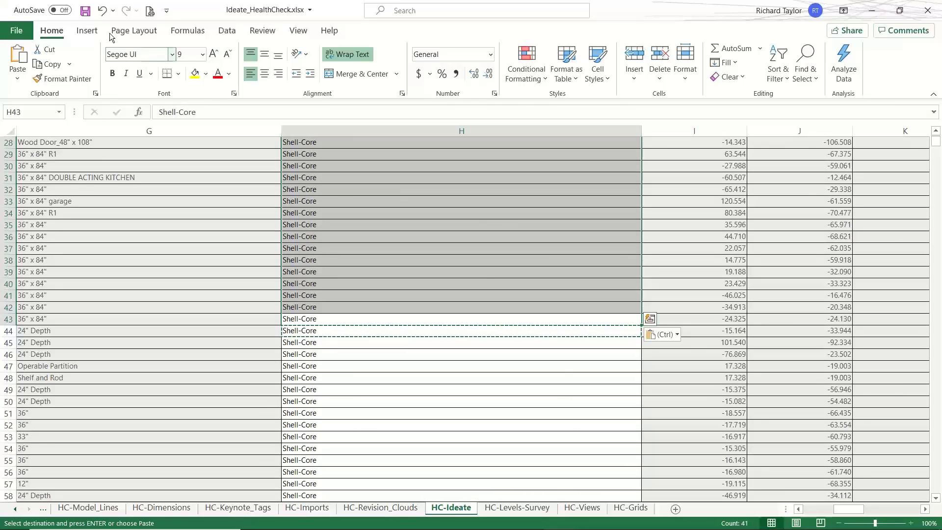
pyautogui.click(85, 10)
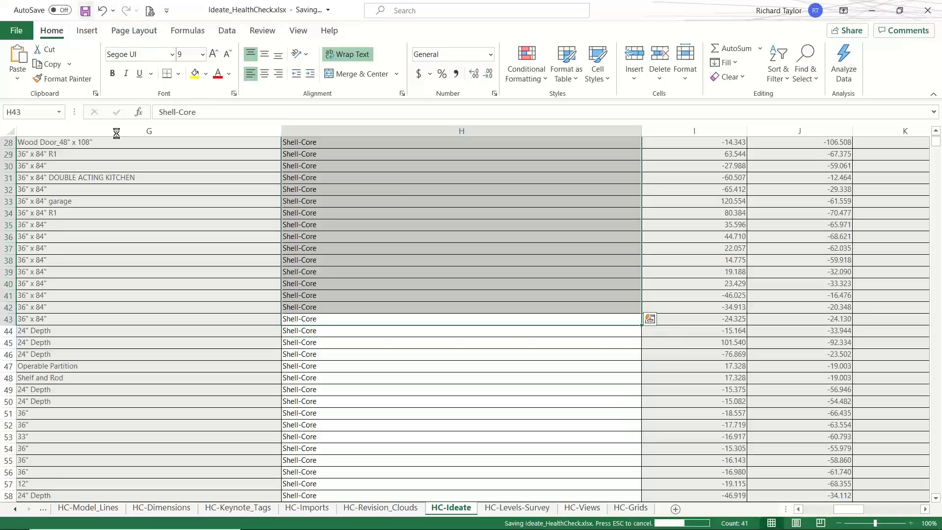
pyautogui.hotkey('alt', 'Tab')
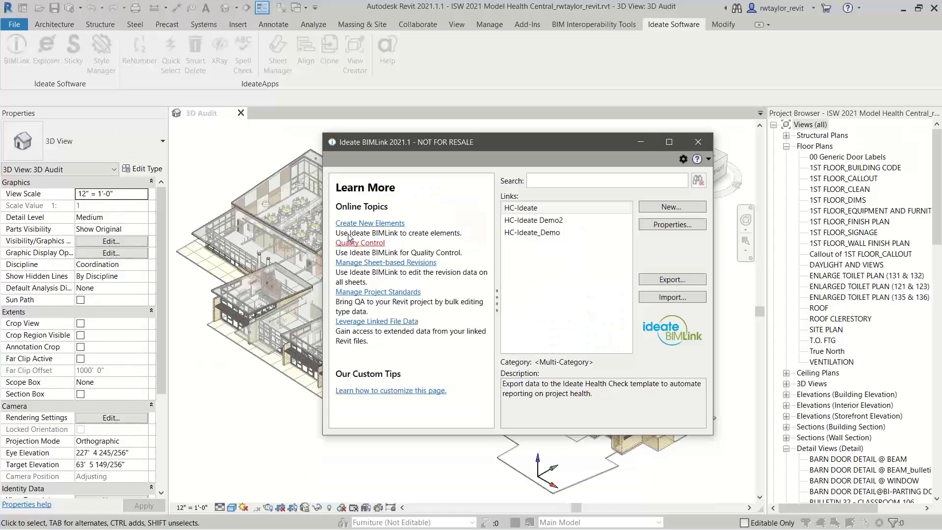
pyautogui.click(522, 209)
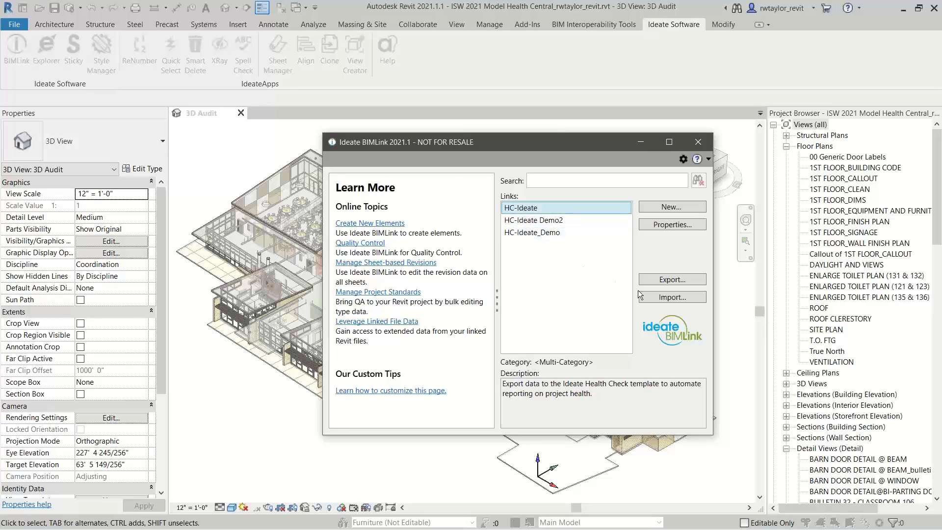
pyautogui.click(667, 298)
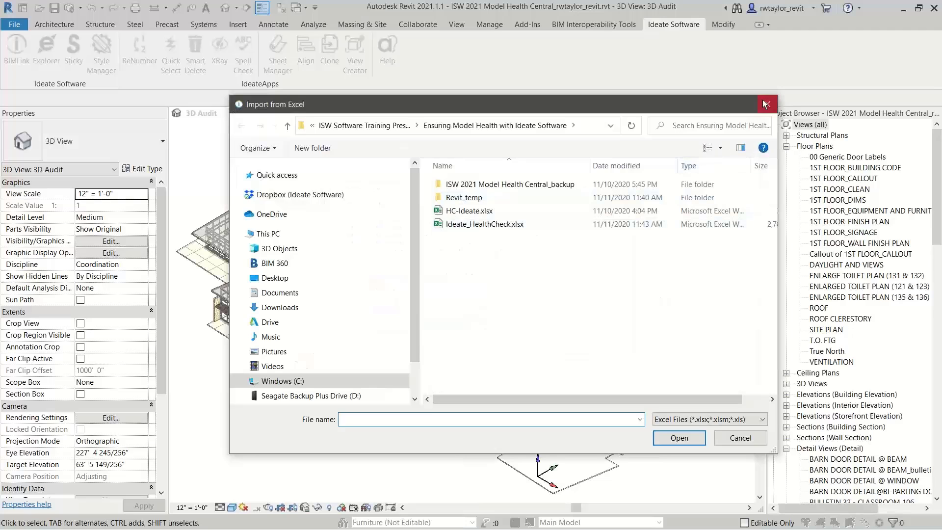
pyautogui.click(758, 103)
# Step: Close Ideate BIMLink and open Ideate Explorer for the entire project, sorted by workset
pyautogui.click(711, 131)
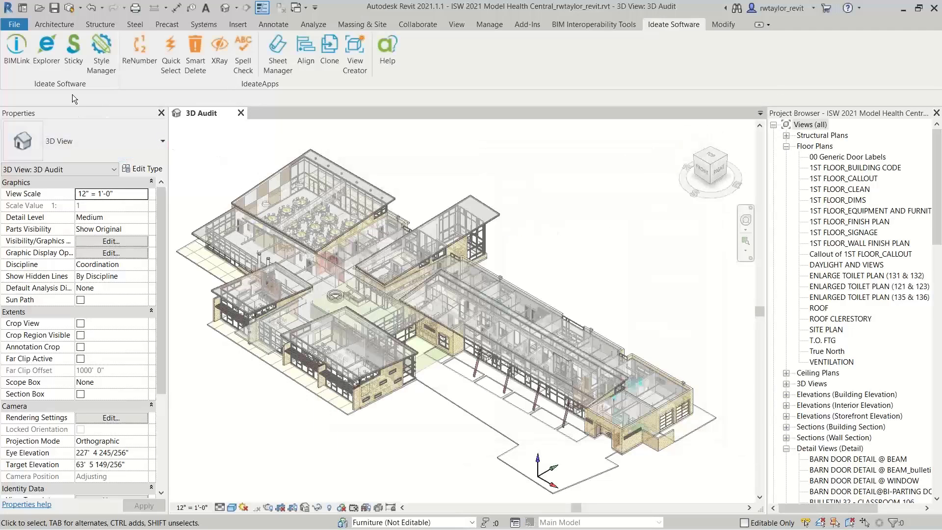
pyautogui.click(46, 51)
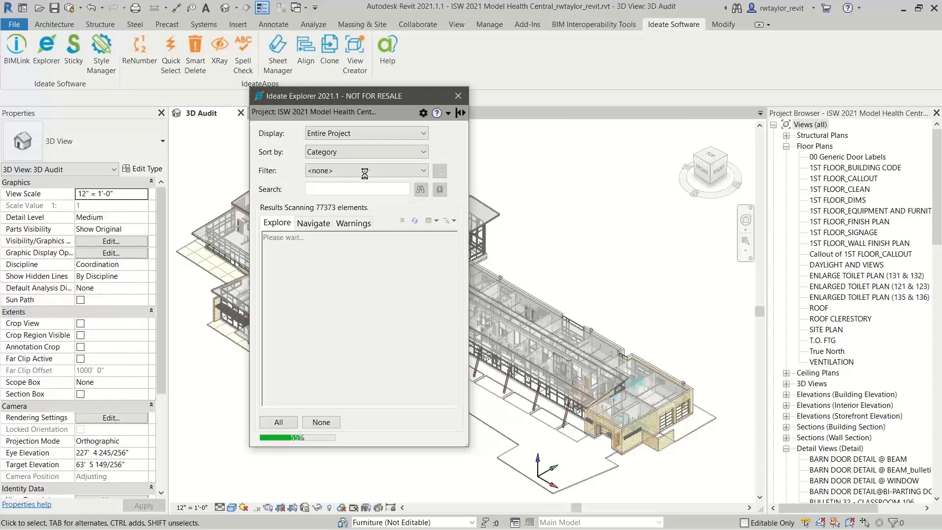
pyautogui.click(344, 135)
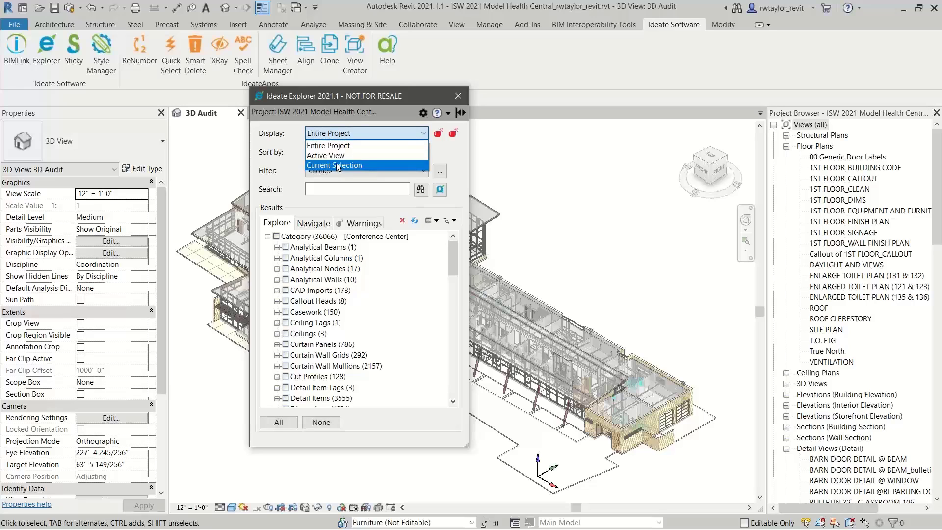
pyautogui.click(334, 146)
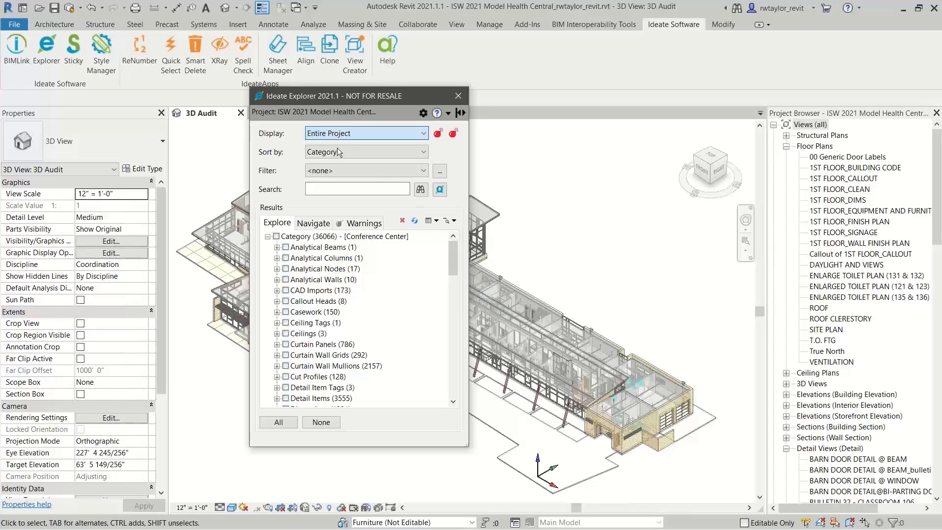
pyautogui.click(322, 149)
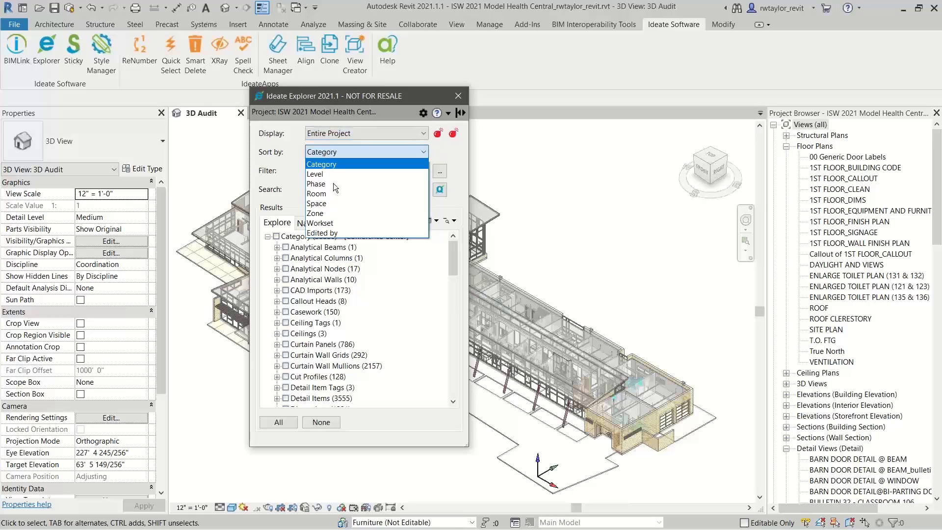
pyautogui.click(325, 224)
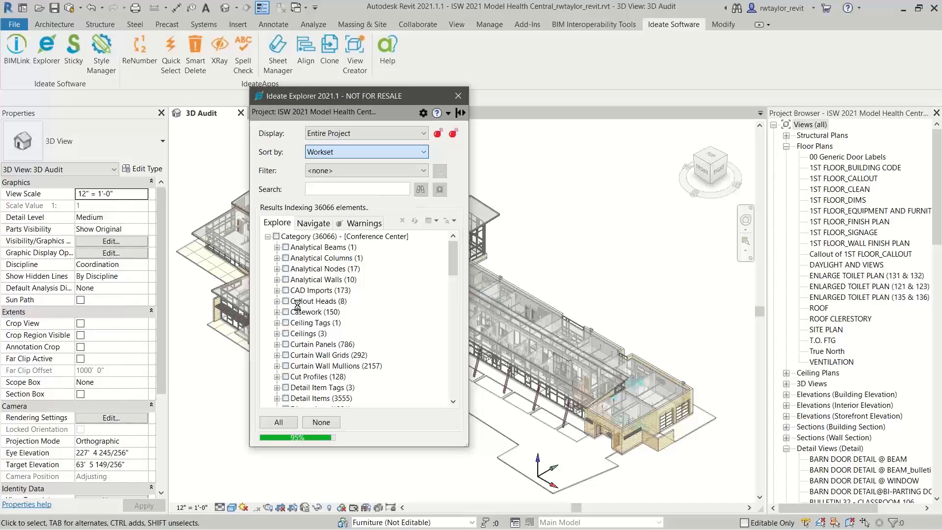
# Step: Examine the categories assigned to the user-created Furniture workset and move the Explorer window aside
pyautogui.click(277, 258)
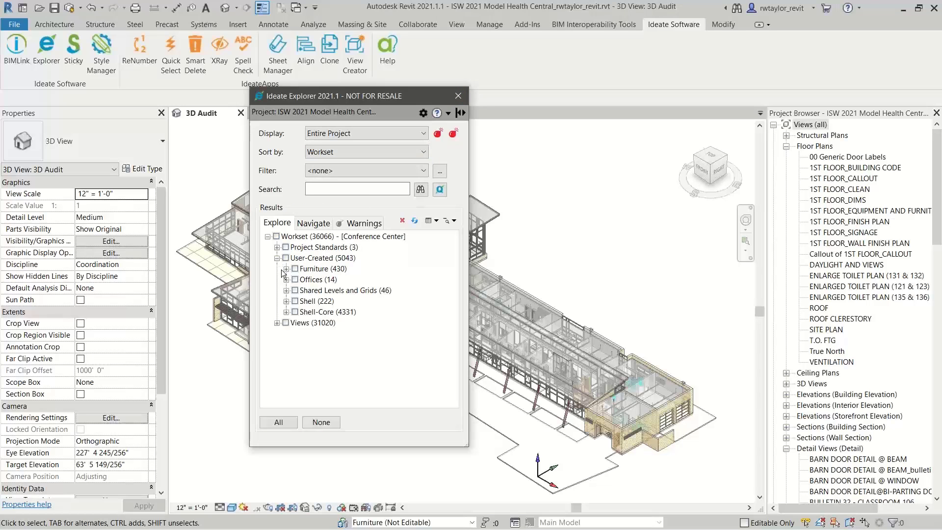
pyautogui.click(286, 268)
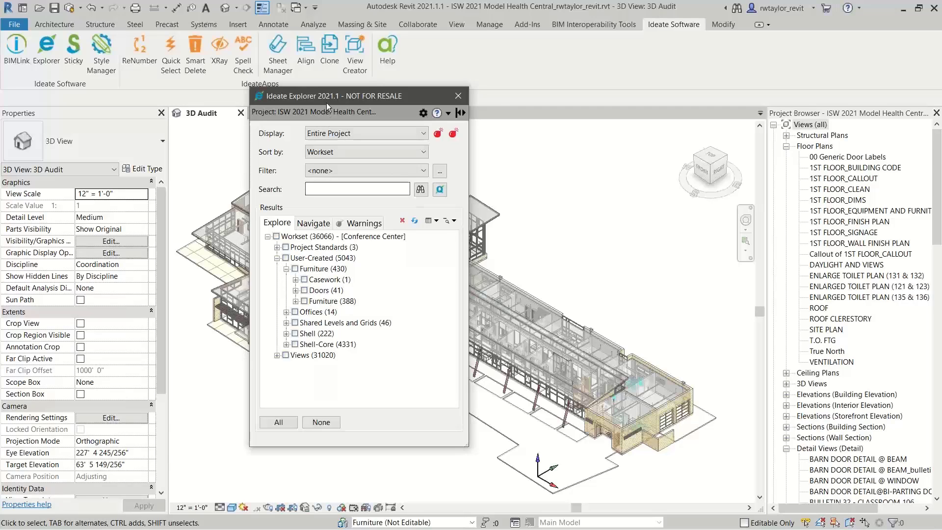
pyautogui.moveTo(318, 100); pyautogui.dragTo(113, 124)
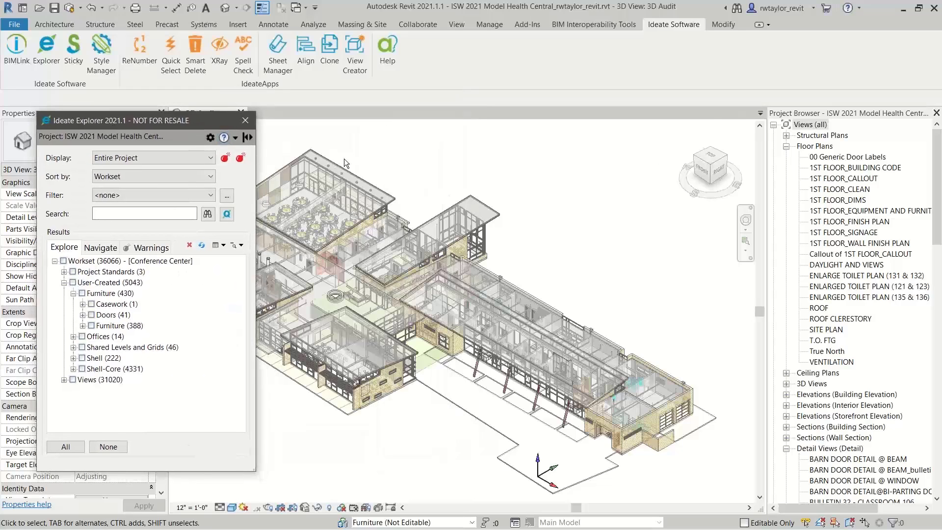
# Step: Import the workset changes from Ideate_HealthCheck.xlsx through the HC-Ideate link and close Ideate BIMLink
pyautogui.click(19, 55)
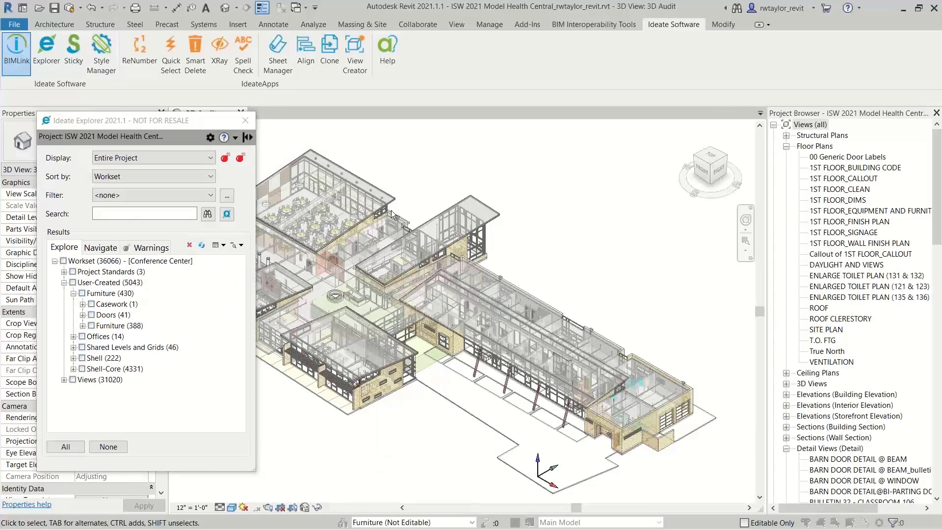
pyautogui.click(521, 207)
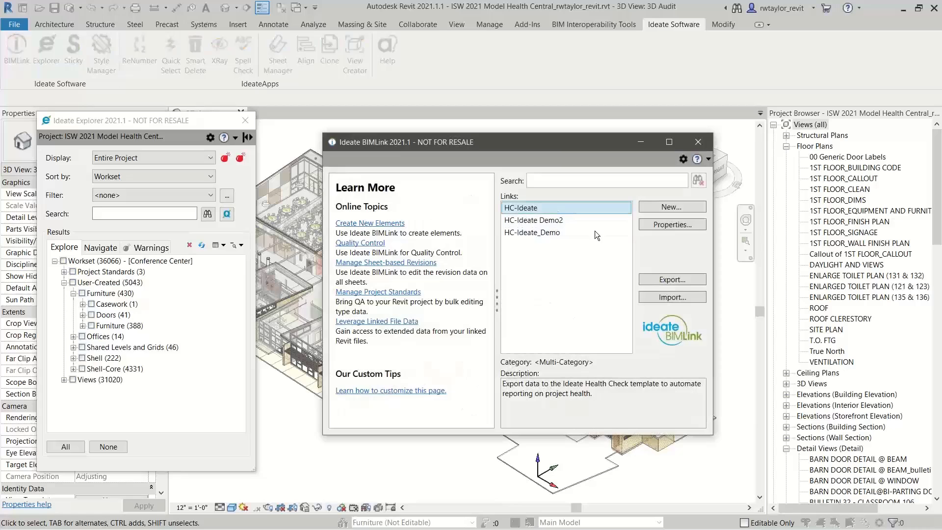
pyautogui.click(660, 296)
pyautogui.click(484, 223)
pyautogui.click(678, 438)
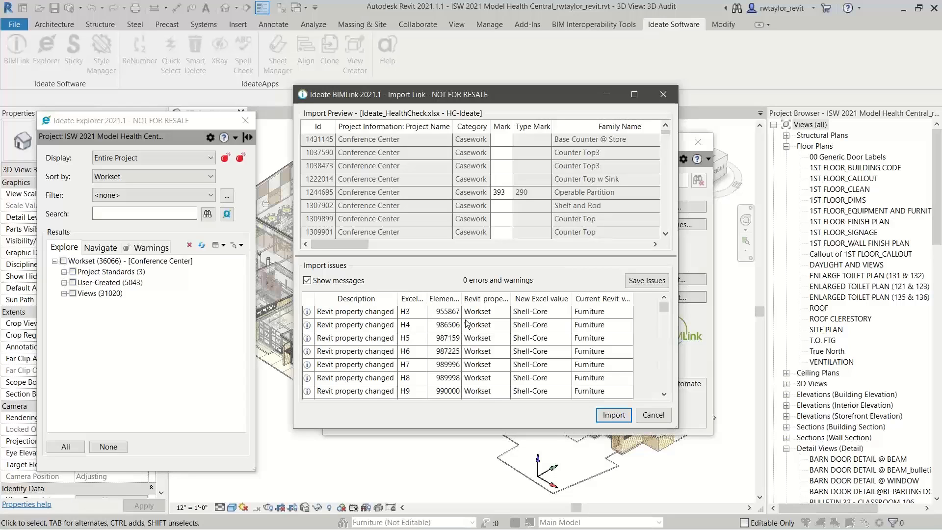
pyautogui.click(614, 415)
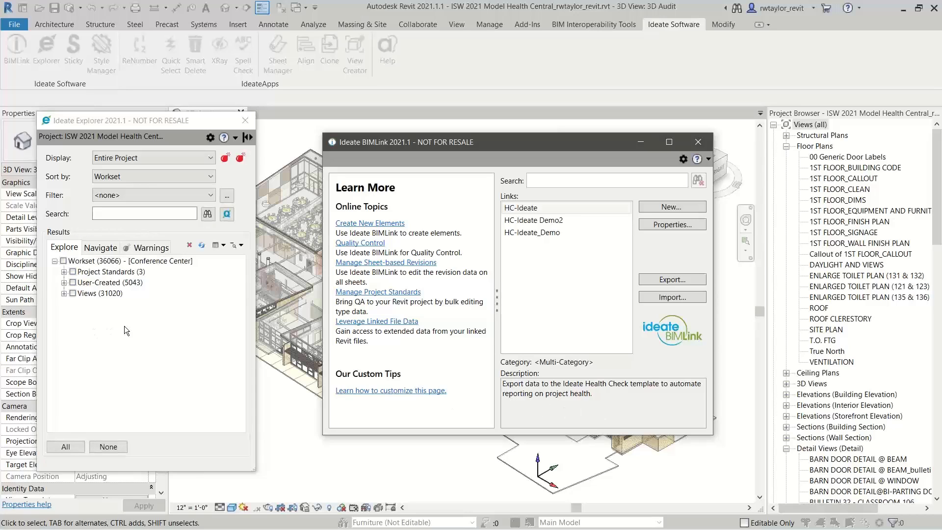
pyautogui.click(697, 143)
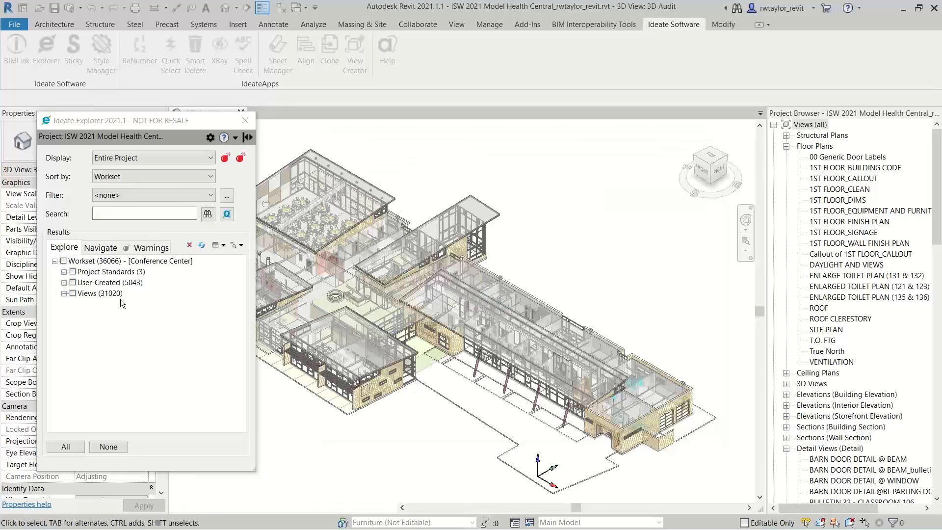
# Step: Examine the categories assigned to the user-created Furniture and Shell-Core worksets
pyautogui.click(64, 283)
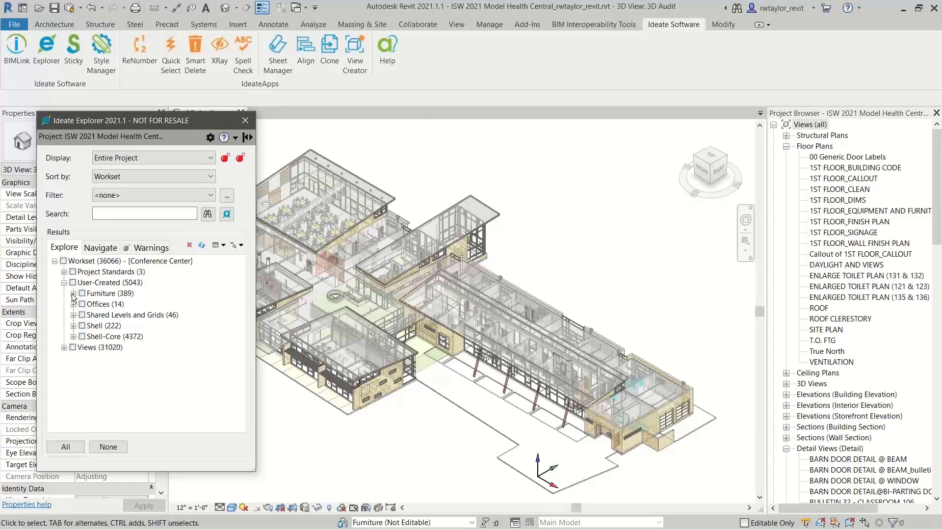
pyautogui.click(73, 294)
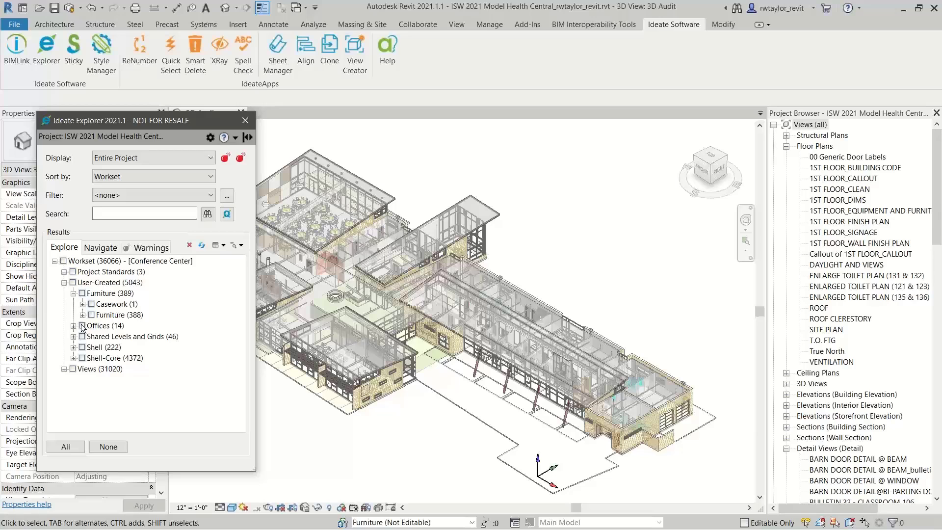
pyautogui.click(73, 358)
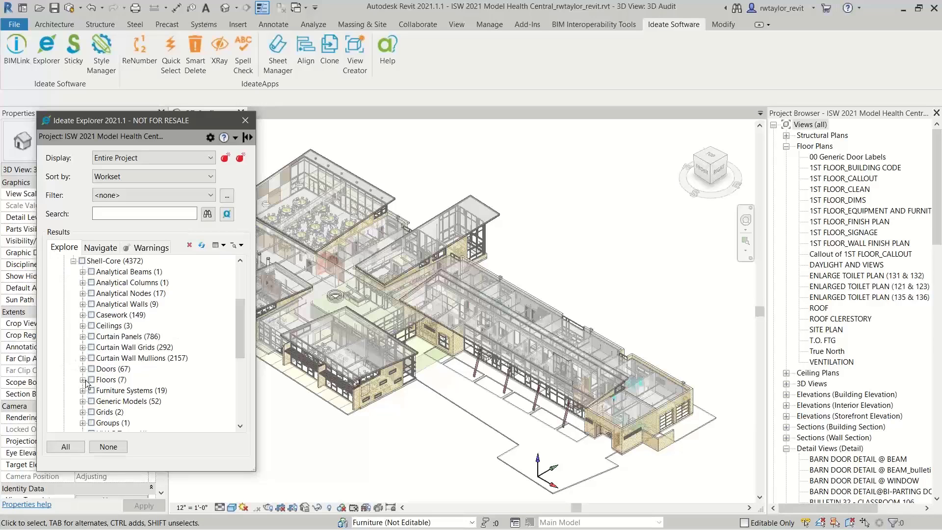
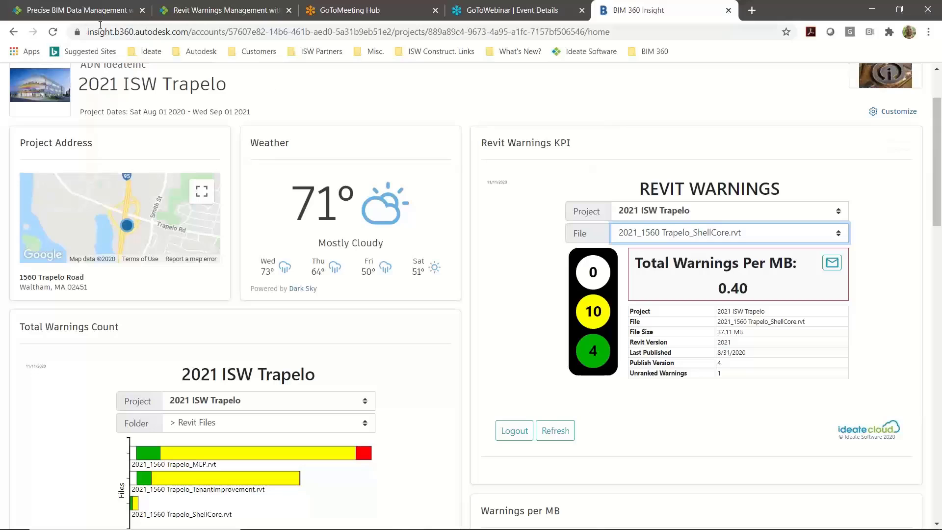
# Step: Switch to the Ideate Software website in the browser and review the Ideate Dashboard for BIM 360 page
pyautogui.click(91, 13)
pyautogui.moveTo(133, 206)
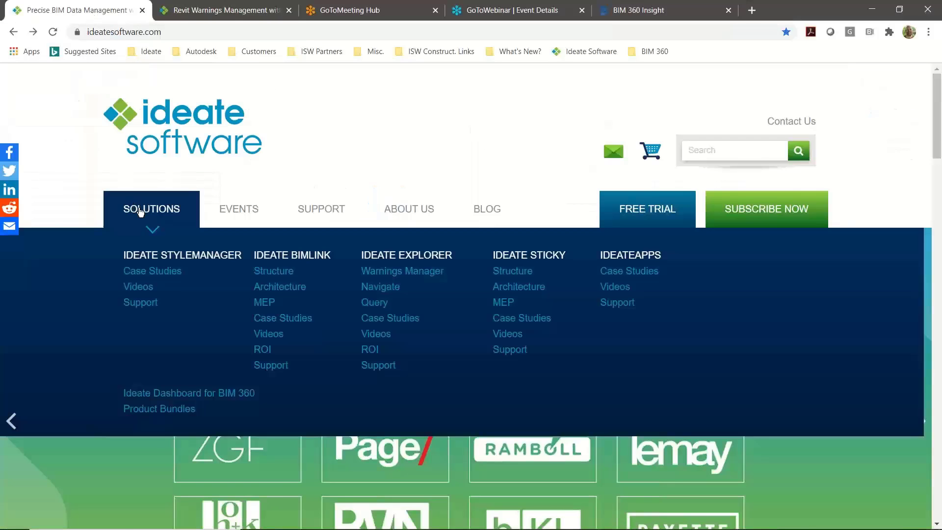
pyautogui.click(170, 395)
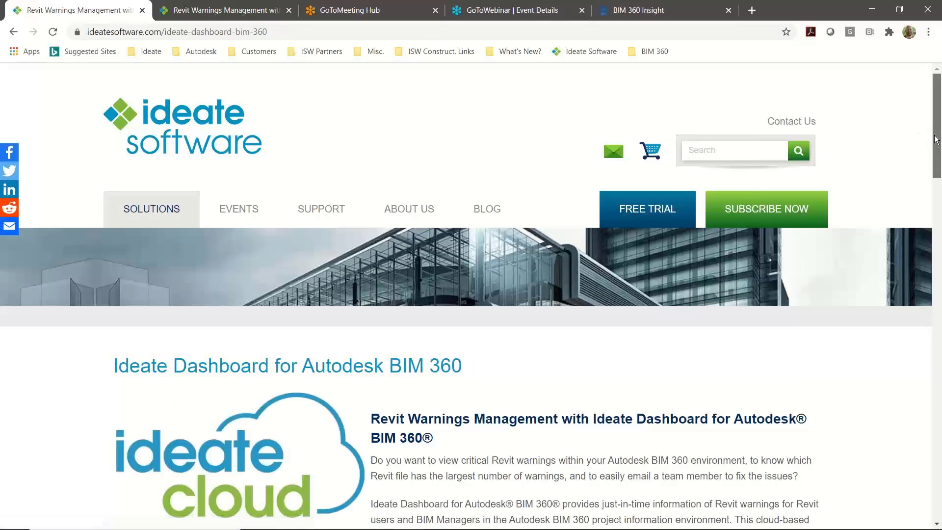
pyautogui.moveTo(934, 137); pyautogui.dragTo(933, 248)
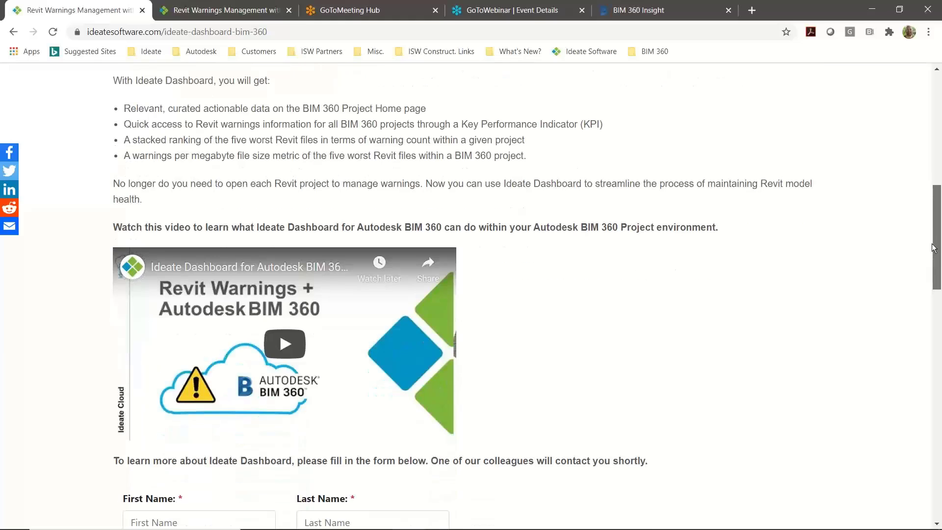
pyautogui.moveTo(934, 248); pyautogui.dragTo(933, 126)
# Step: Reopen the Ideate Dashboard for BIM 360 page from the site's solutions and examine its information request form
pyautogui.moveTo(145, 218)
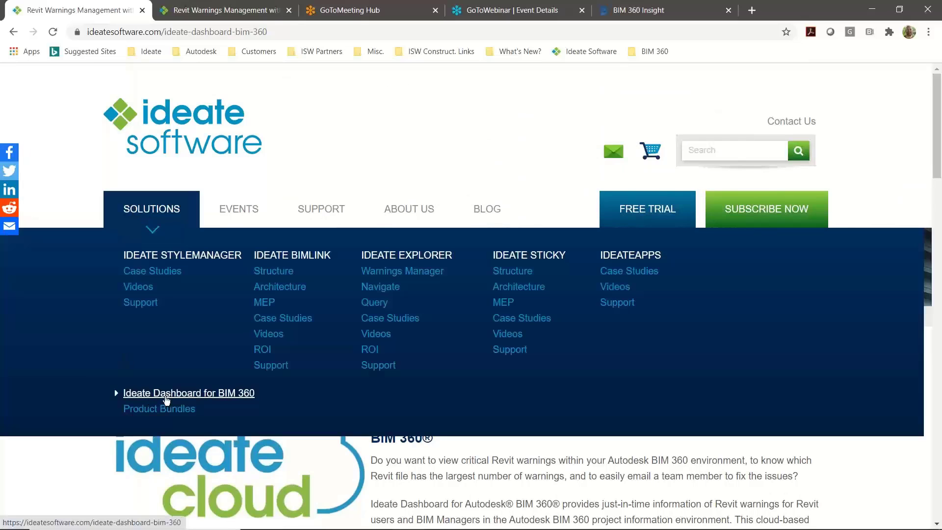
pyautogui.click(168, 397)
pyautogui.scroll(-15, 926, 292)
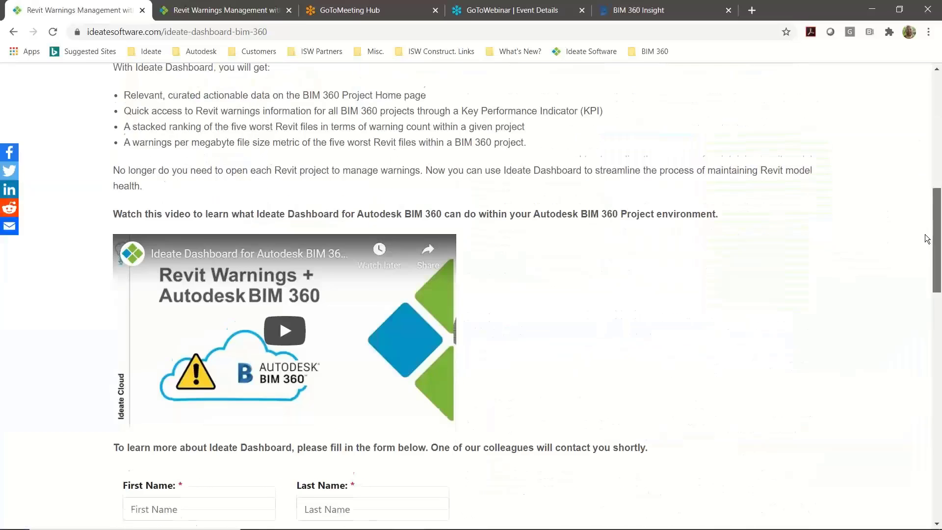
pyautogui.scroll(-4, 928, 295)
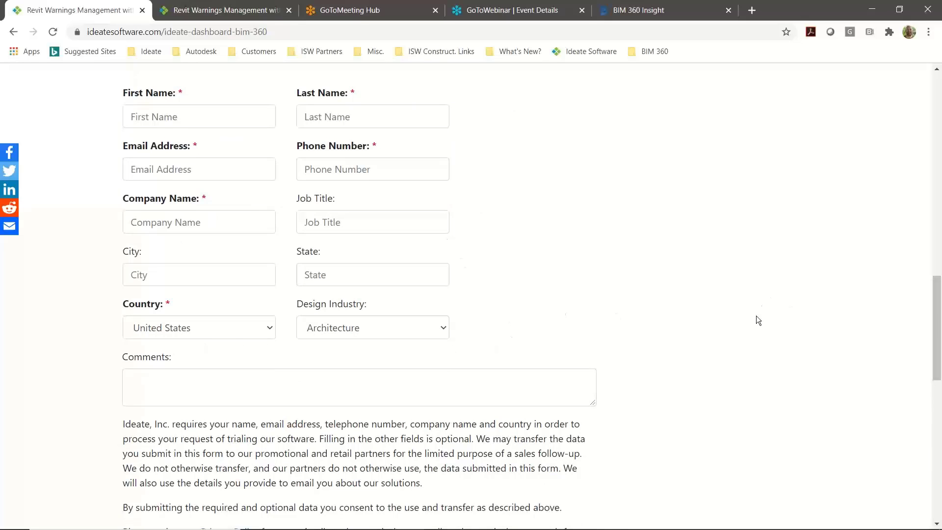
pyautogui.moveTo(936, 326); pyautogui.dragTo(914, 118)
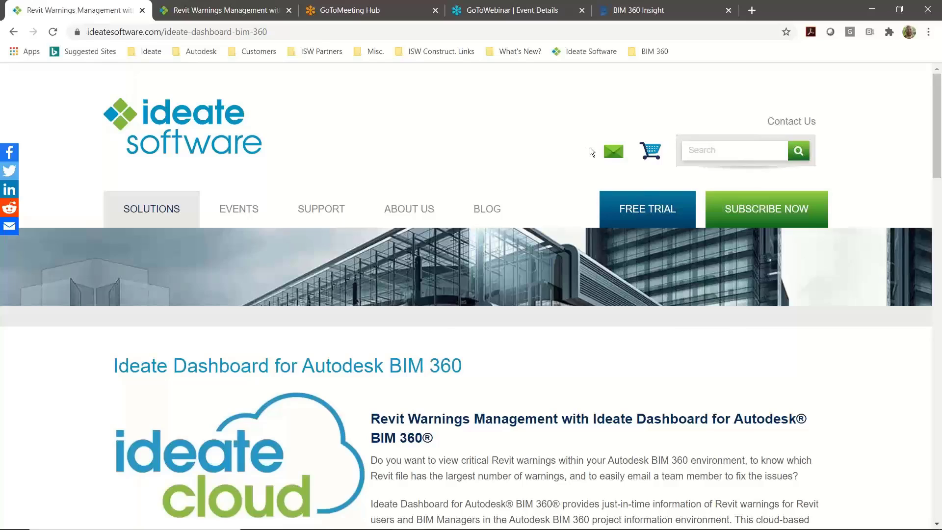
# Step: Switch back to Revit, list the viewport types in Ideate StyleManager and move its window aside
pyautogui.hotkey('alt', 'Tab')
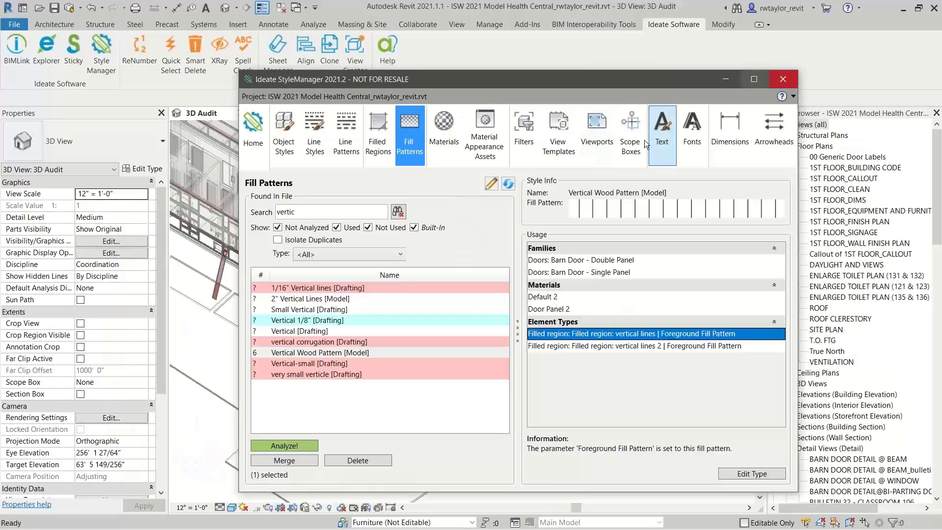
pyautogui.click(597, 145)
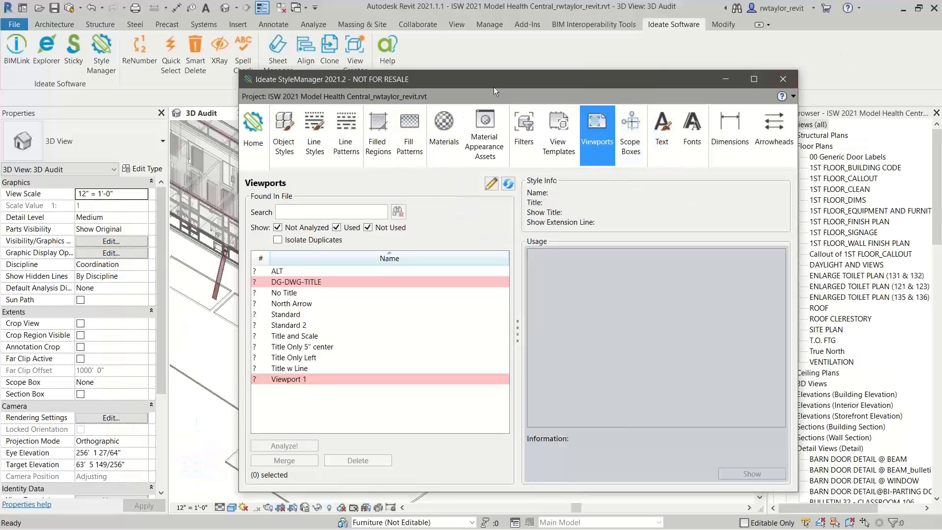
pyautogui.moveTo(490, 80); pyautogui.dragTo(335, 38)
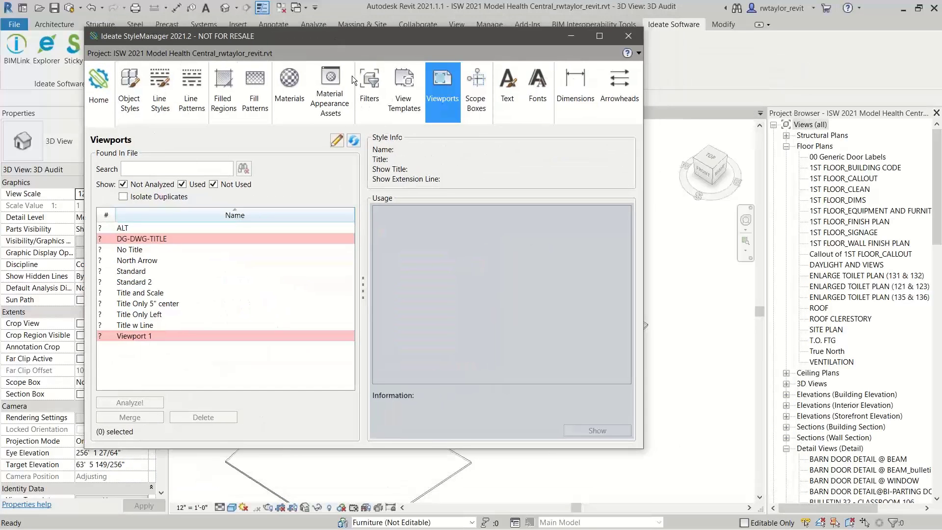
# Step: Try to delete the North Arrow viewport type and decline the deletion
pyautogui.click(146, 261)
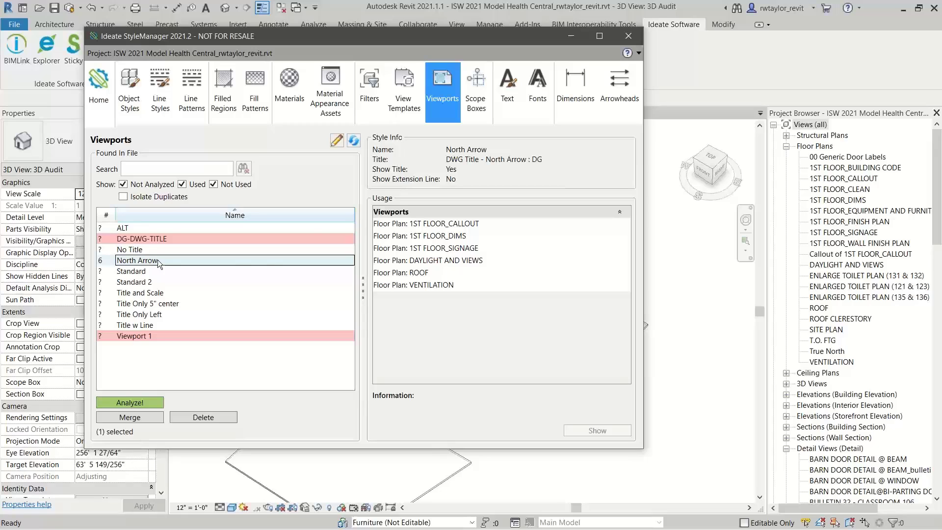
pyautogui.click(185, 417)
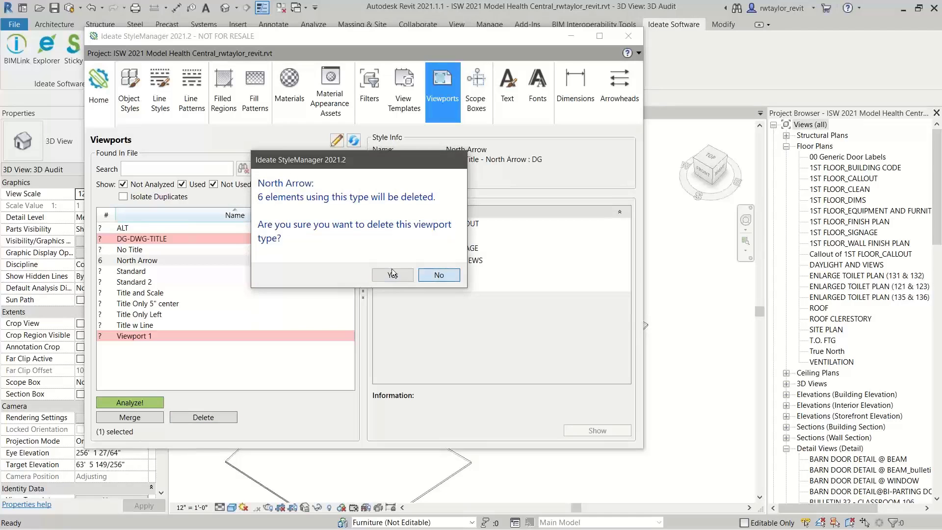
pyautogui.click(438, 275)
# Step: Analyze the usage of all viewport types from ALT through Viewport 1
pyautogui.click(126, 229)
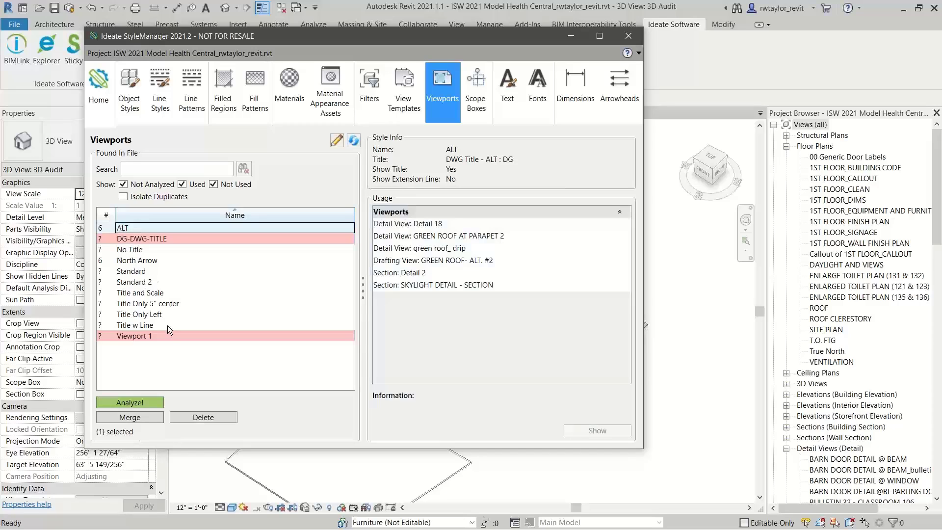
pyautogui.keyDown('shift'); pyautogui.click(158, 337); pyautogui.keyUp('shift')
pyautogui.click(130, 401)
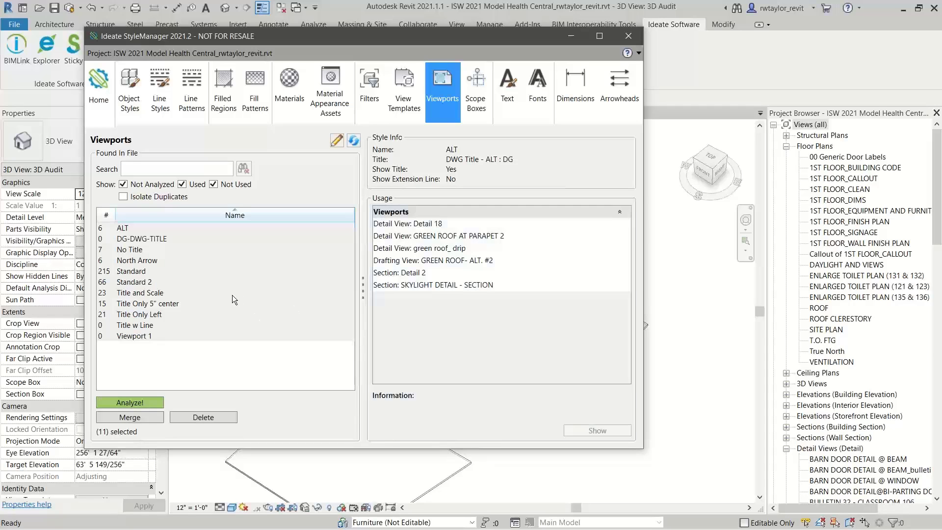
# Step: Delete the DG-DWG-TITLE viewport type, dismiss the results and close Ideate StyleManager
pyautogui.click(144, 241)
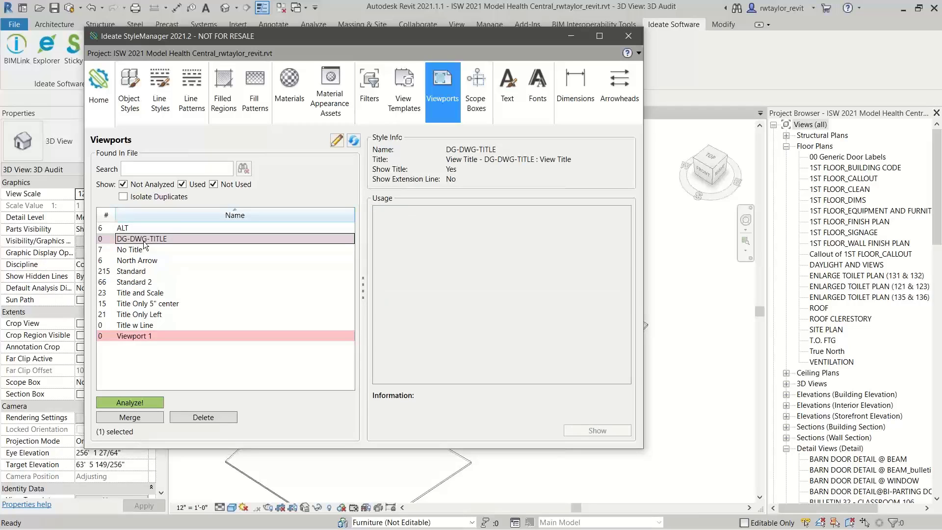
pyautogui.click(191, 418)
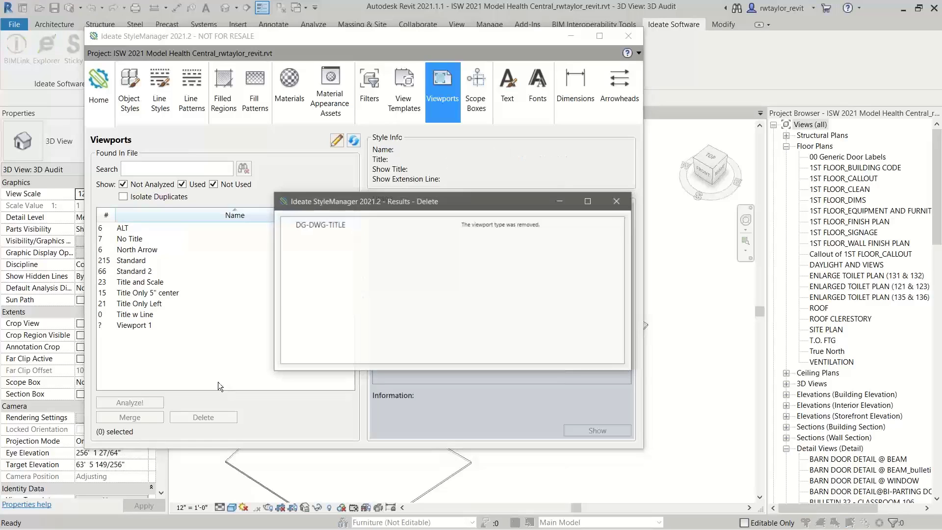
pyautogui.click(619, 201)
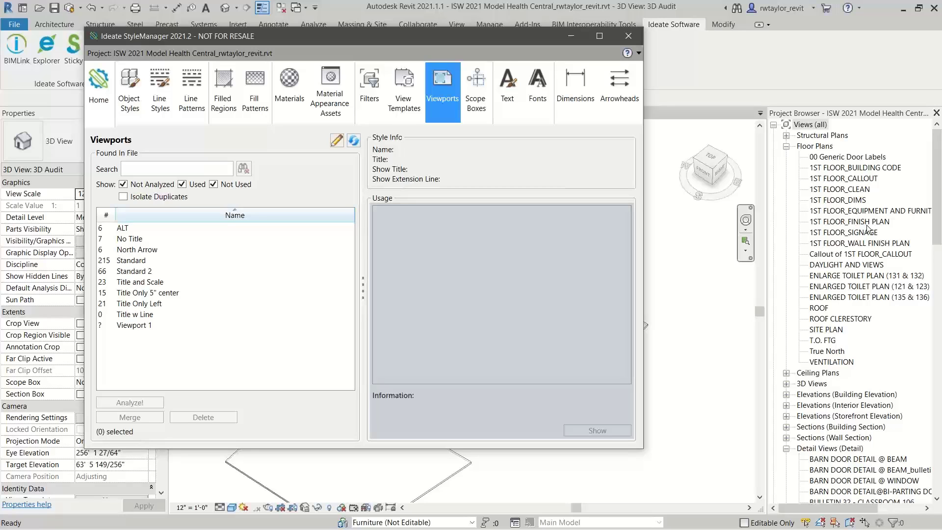
pyautogui.click(631, 33)
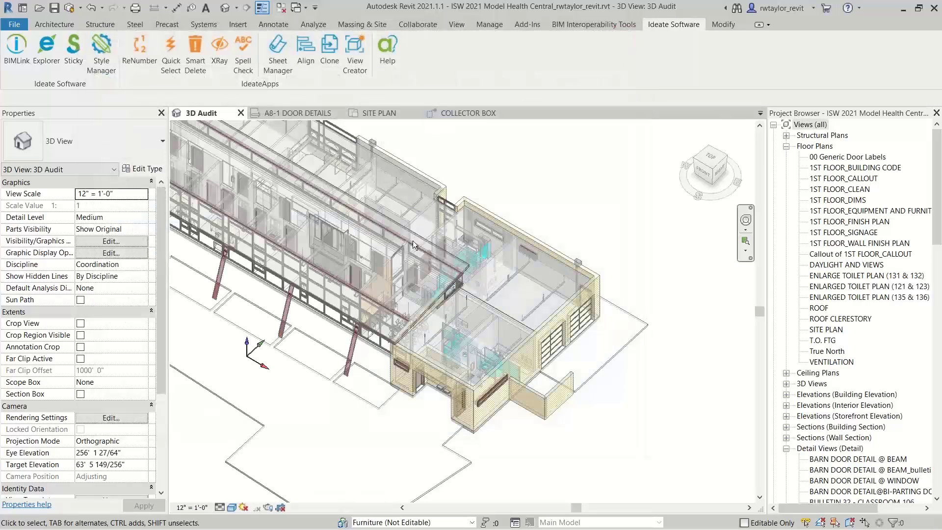
# Step: Open Ideate BIMLink and examine the library paths in its options, closing the options without changes
pyautogui.click(25, 67)
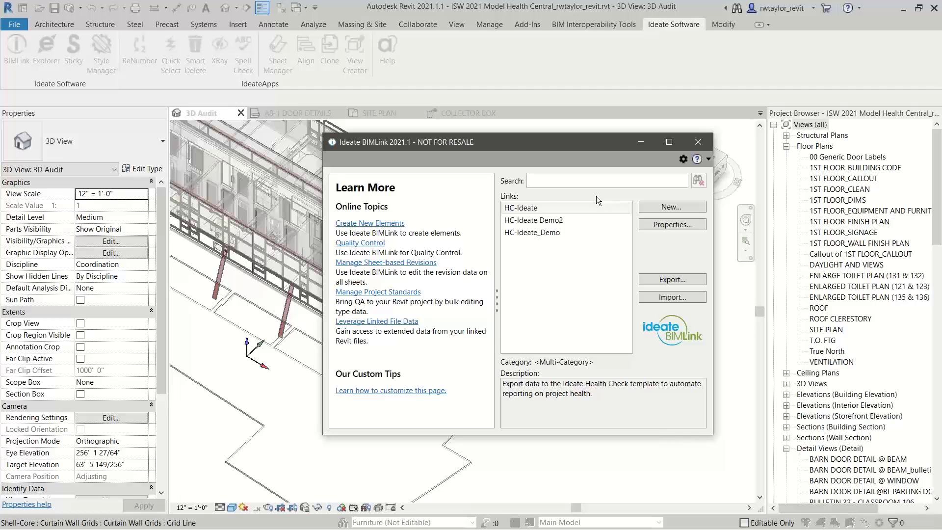
pyautogui.moveTo(526, 146); pyautogui.dragTo(450, 137)
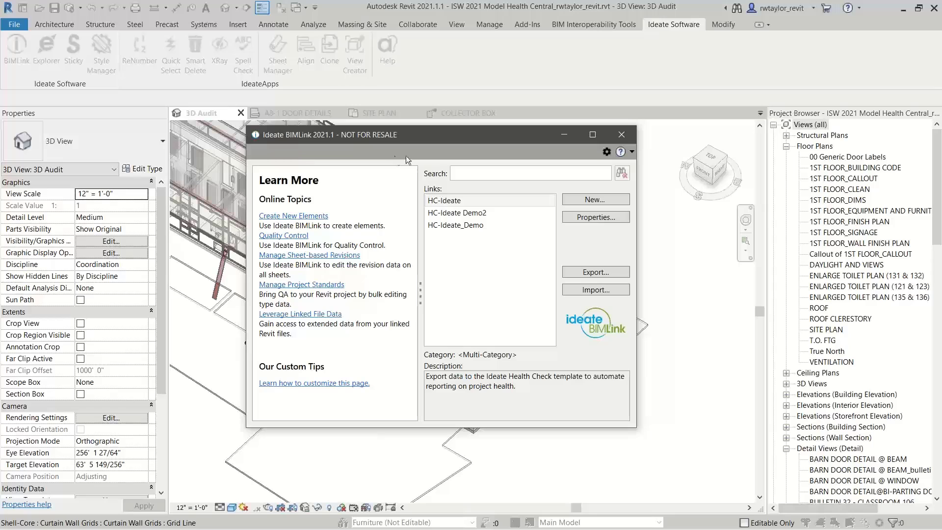
pyautogui.click(607, 152)
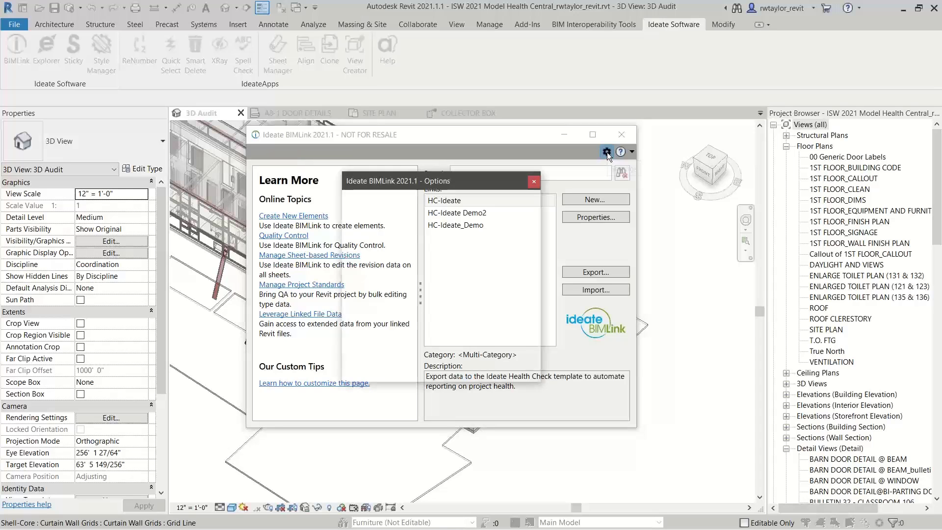
pyautogui.moveTo(461, 121); pyautogui.dragTo(487, 85)
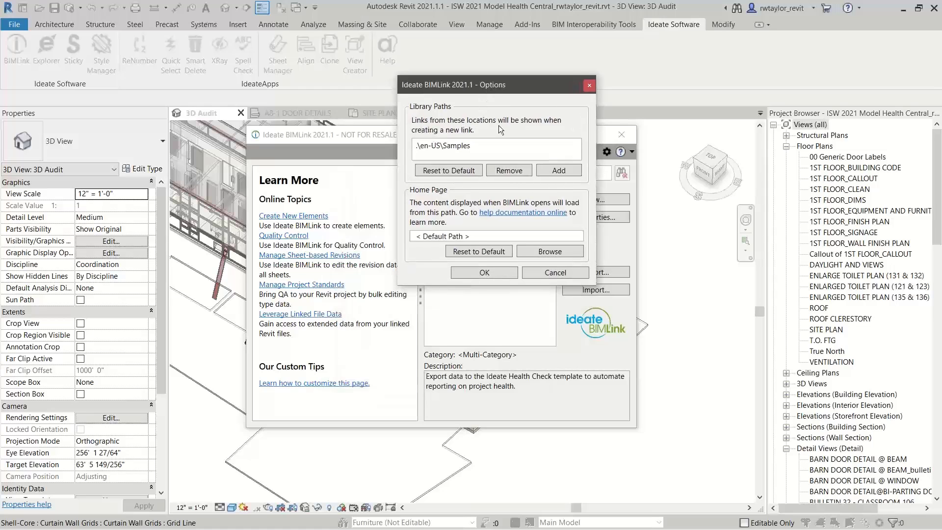
pyautogui.click(420, 150)
pyautogui.click(589, 86)
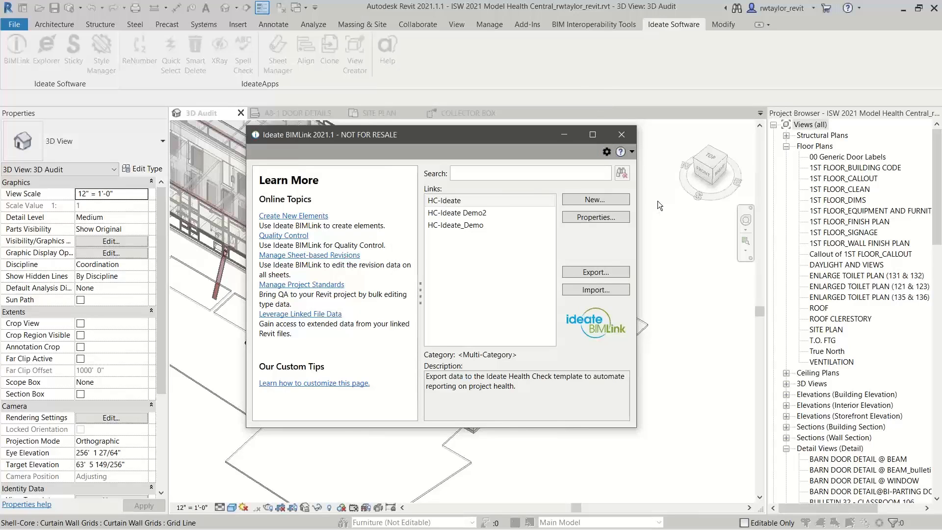